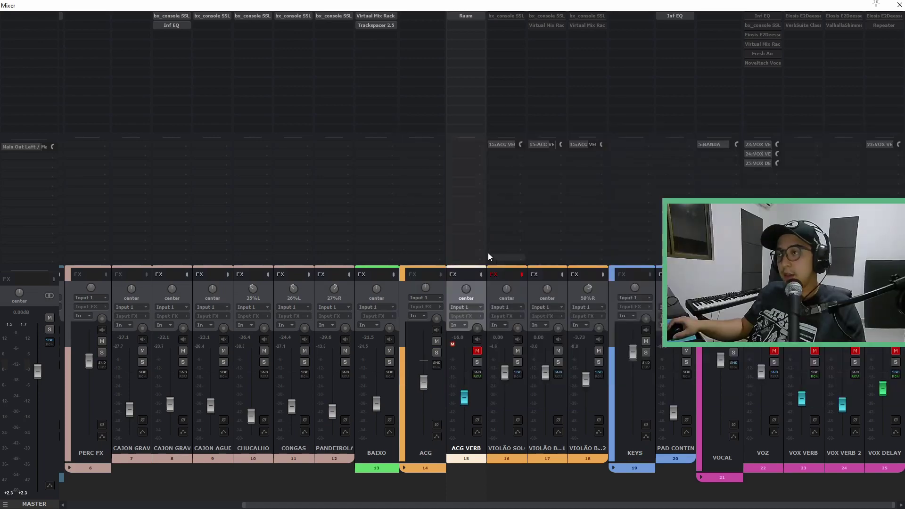
Review the arrangement from the master stem down through percussion, bass, guitars, pad and vocals, returning to the acoustic guitar tracks.
key("ctrl+m")
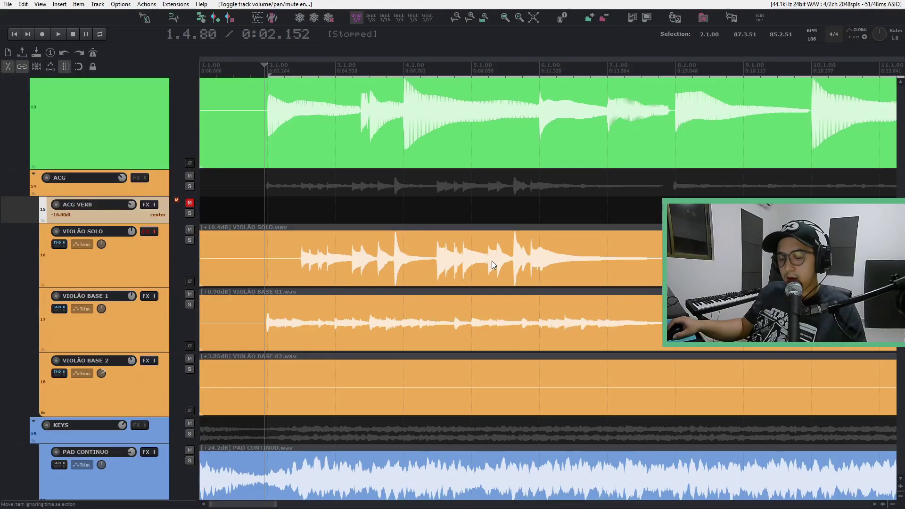
scroll(491, 261, "down", 12)
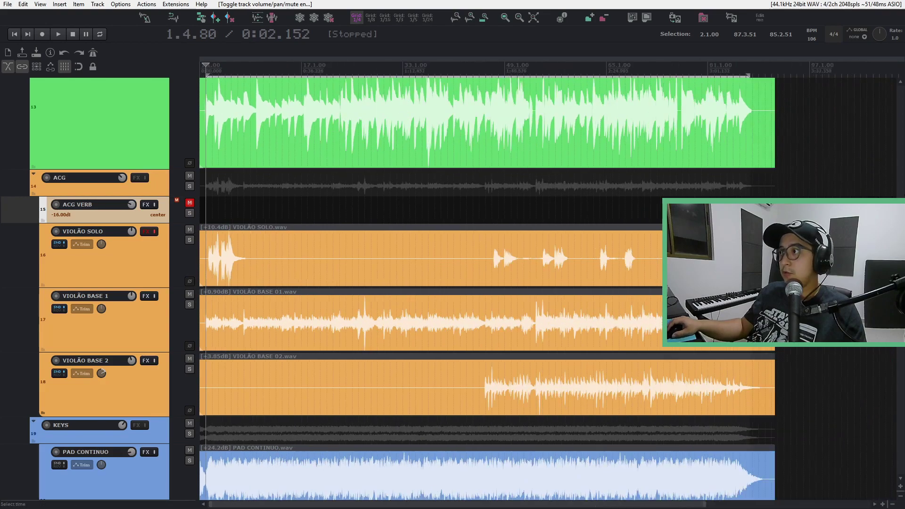
scroll(492, 261, "down", 2)
scroll(491, 261, "up", 3)
scroll(896, 193, "up", 10)
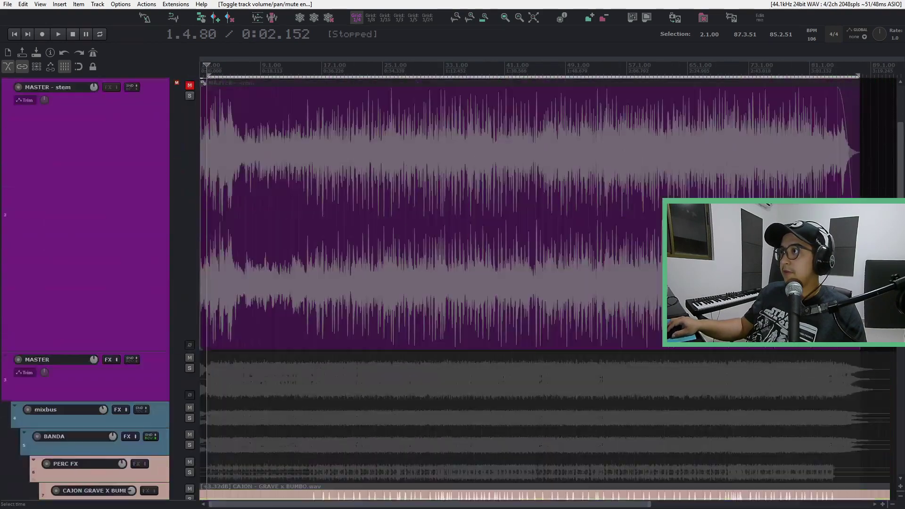
scroll(896, 193, "down", 2)
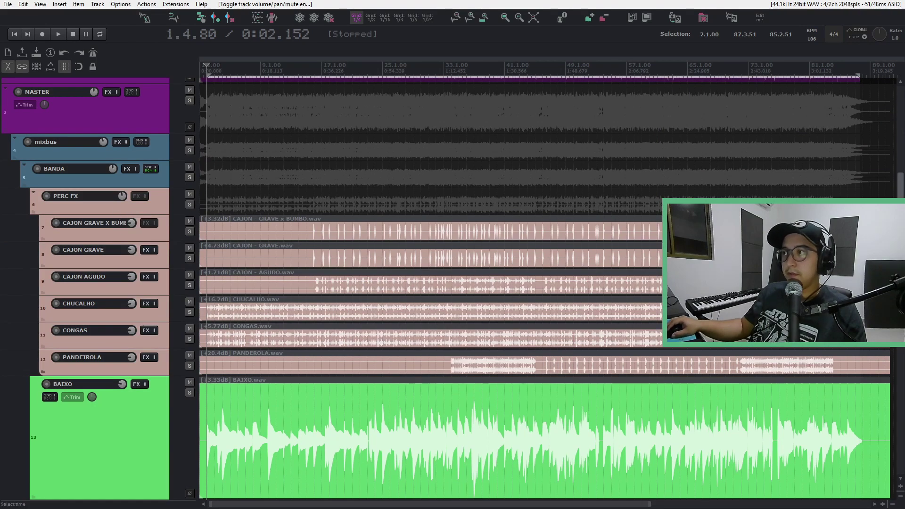
scroll(899, 188, "down", 3)
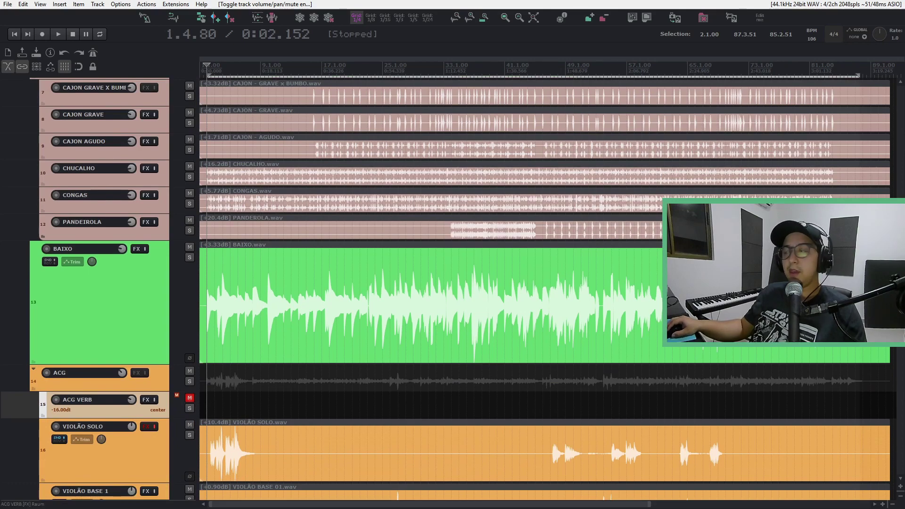
scroll(542, 283, "down", 5)
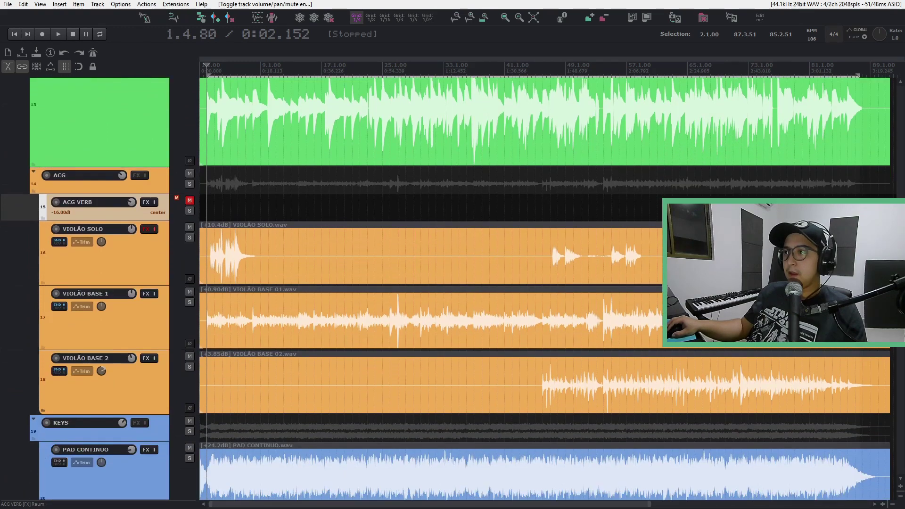
scroll(542, 282, "down", 6)
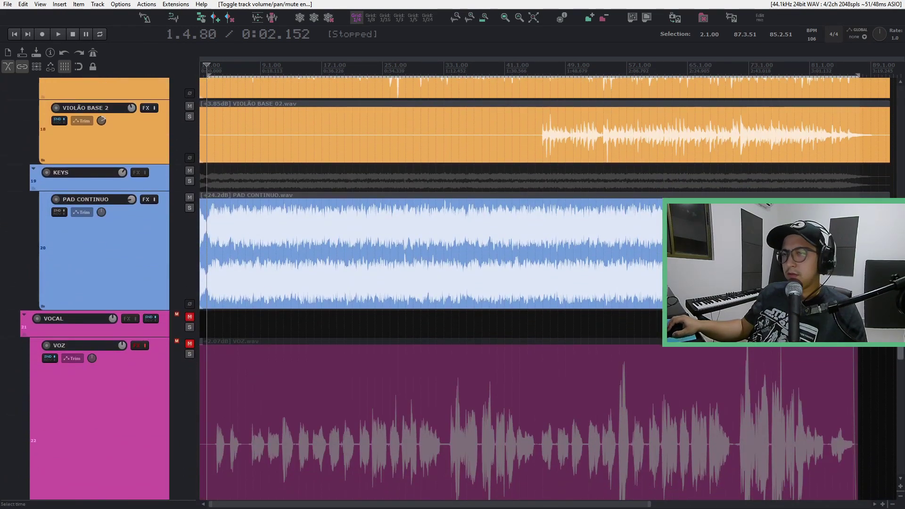
scroll(542, 282, "down", 6)
scroll(542, 282, "up", 12)
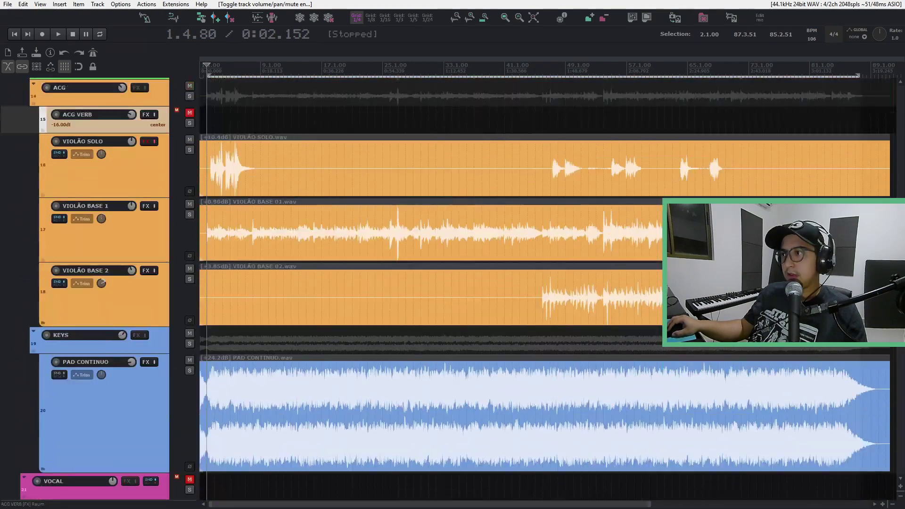
scroll(417, 340, "up", 3)
scroll(417, 340, "down", 1)
scroll(417, 341, "up", 6)
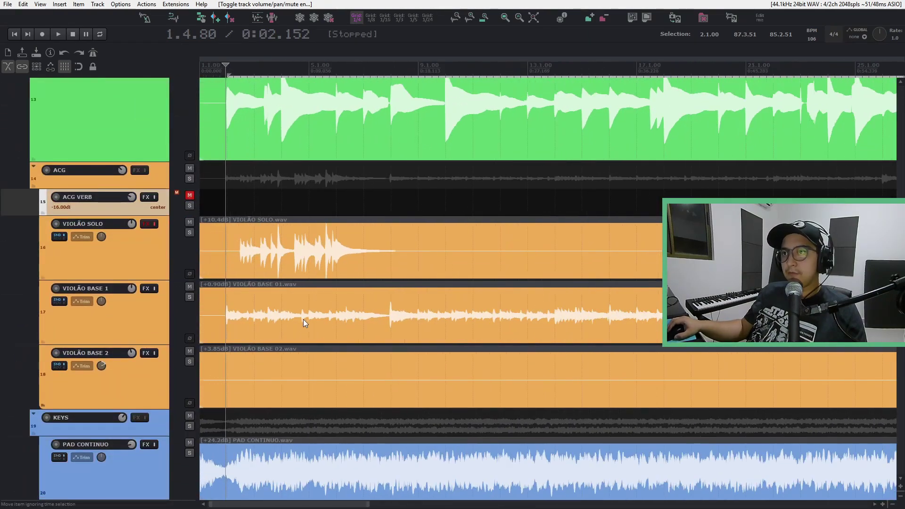
scroll(304, 319, "up", 1)
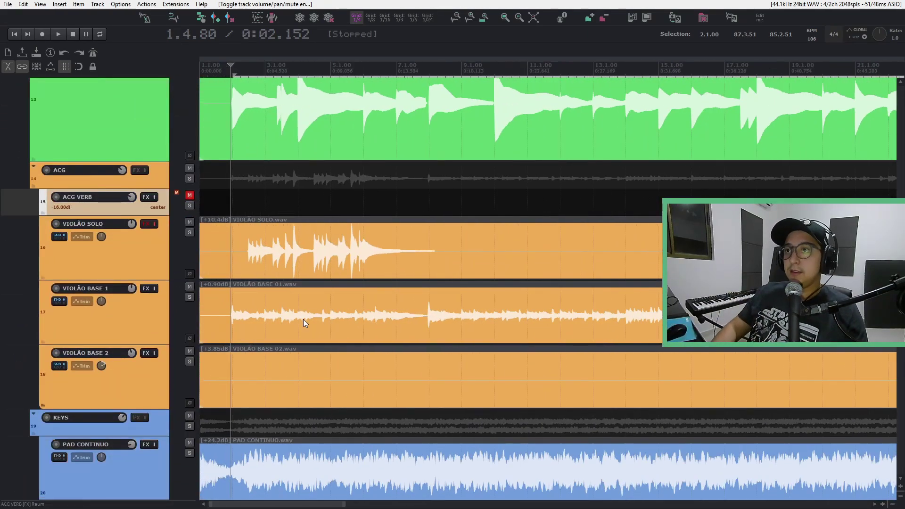
Play the song's opening bars with the whole band to hear the acoustic guitars in context, and stop playback.
key("ctrl+m")
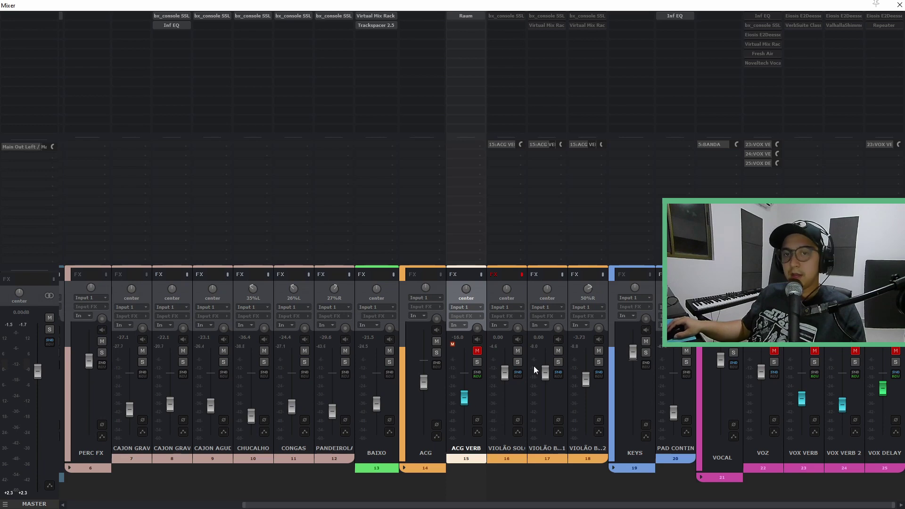
key("ctrl+m")
key("space")
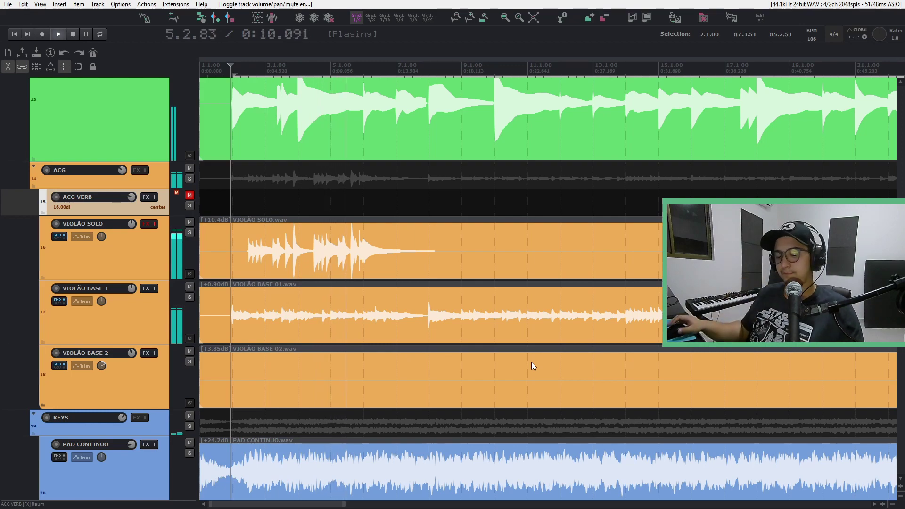
scroll(531, 363, "down", 1)
scroll(519, 372, "down", 1)
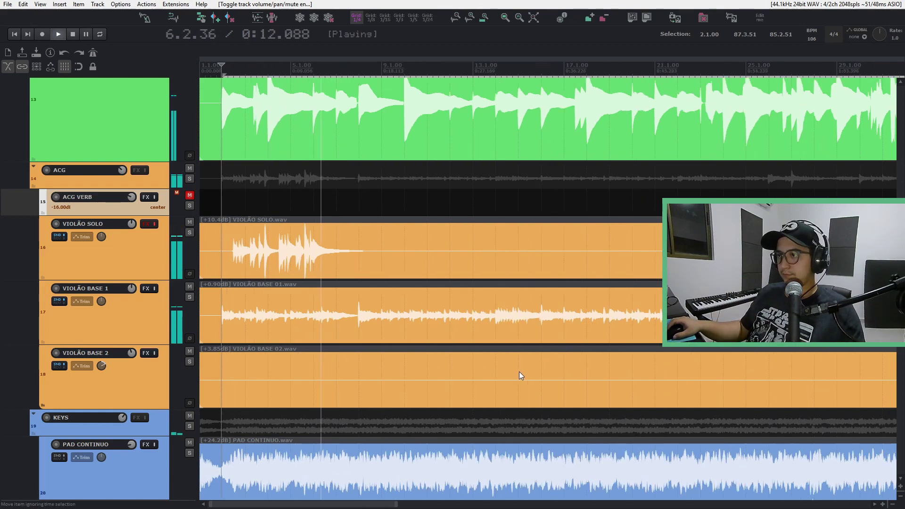
scroll(516, 374, "up", 2)
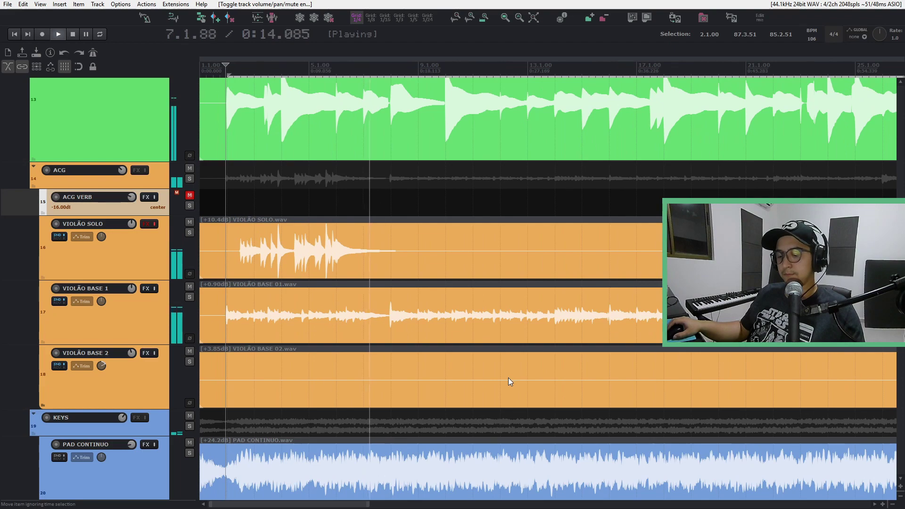
scroll(495, 383, "up", 1)
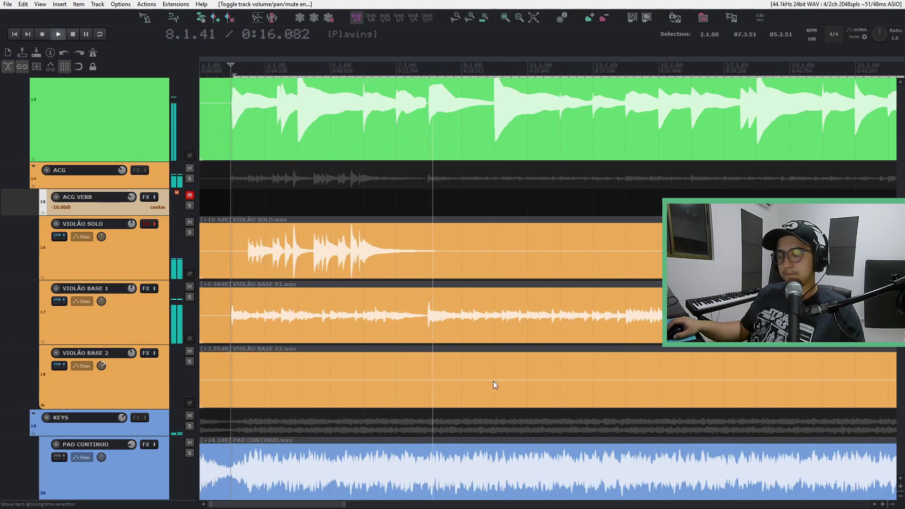
scroll(493, 382, "up", 1)
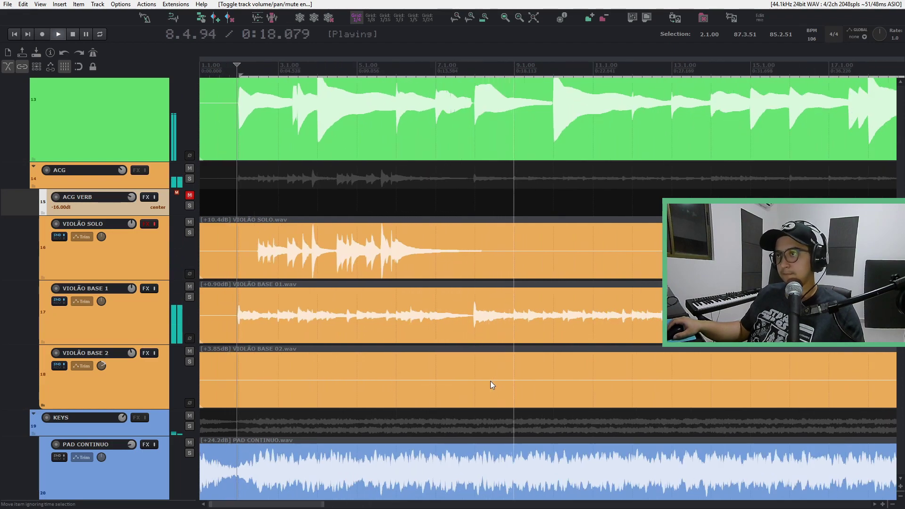
key("space")
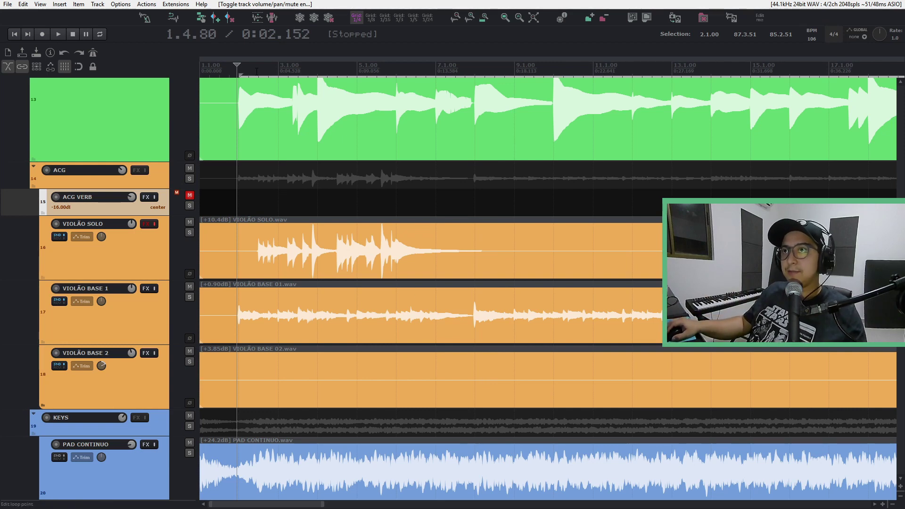
Enable the effects chain on the VIOLÃO SOLO track and solo that track.
key("ctrl+m")
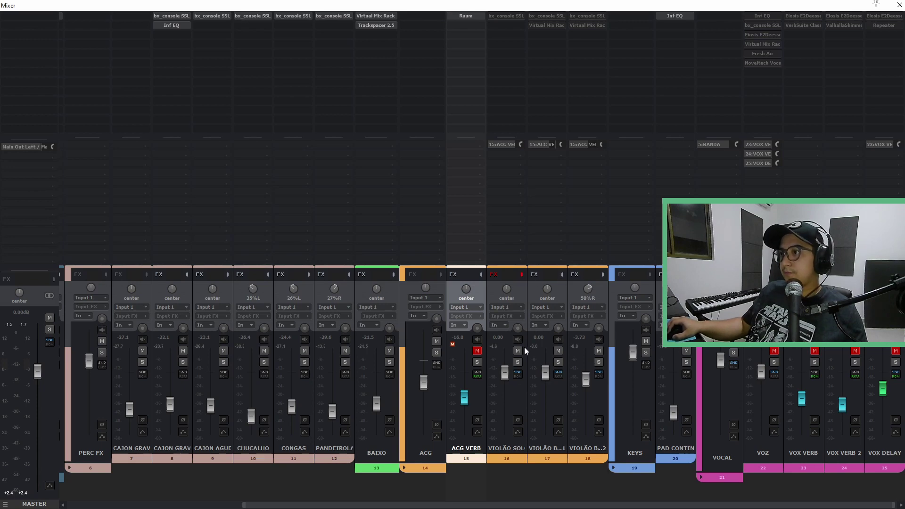
left_click(523, 403)
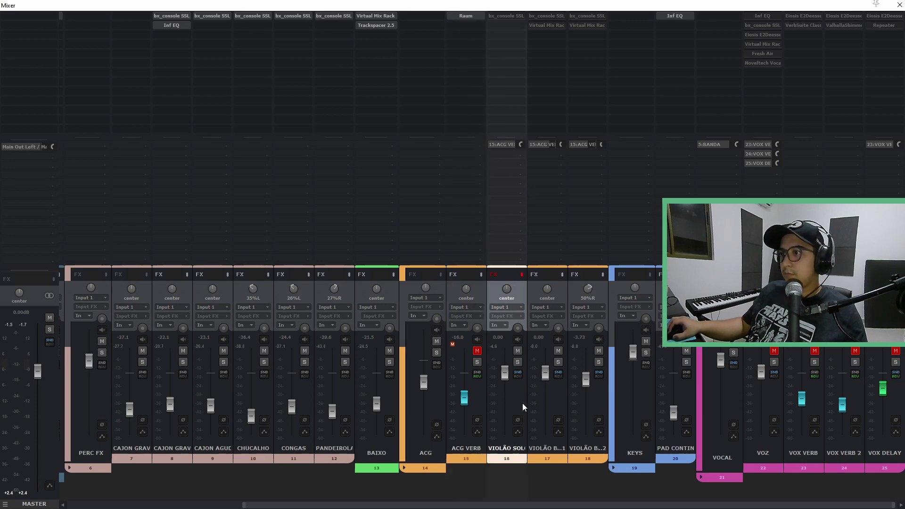
left_click(521, 275)
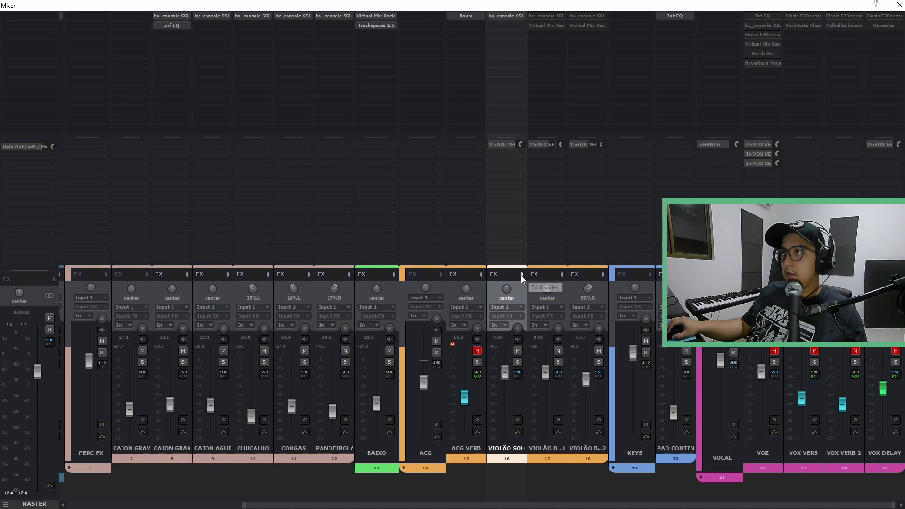
left_click(517, 363)
Place the edit cursor at 0:03.238, just before the solo guitar's first note, and open the bx_console SSL 4000 E on VIOLÃO SOLO.
key("ctrl+m")
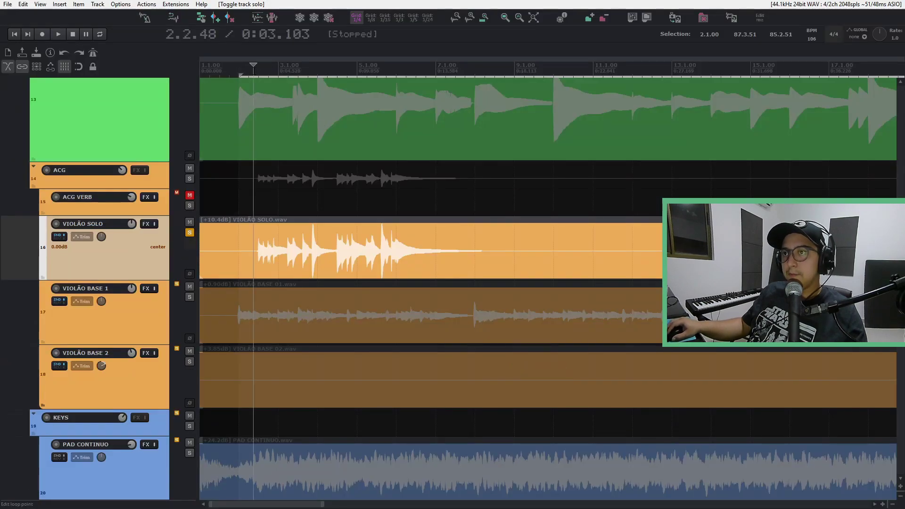
left_click_drag(253, 68, 255, 68)
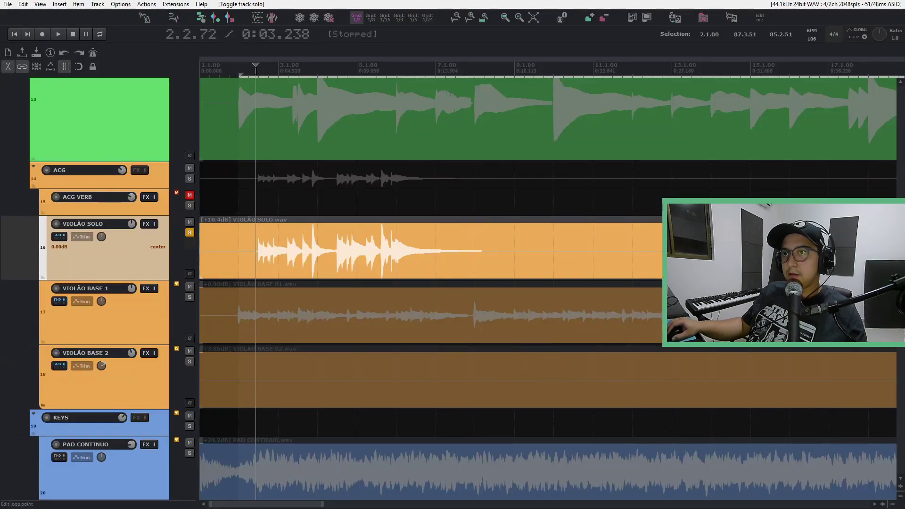
key("ctrl+m")
left_click(499, 18)
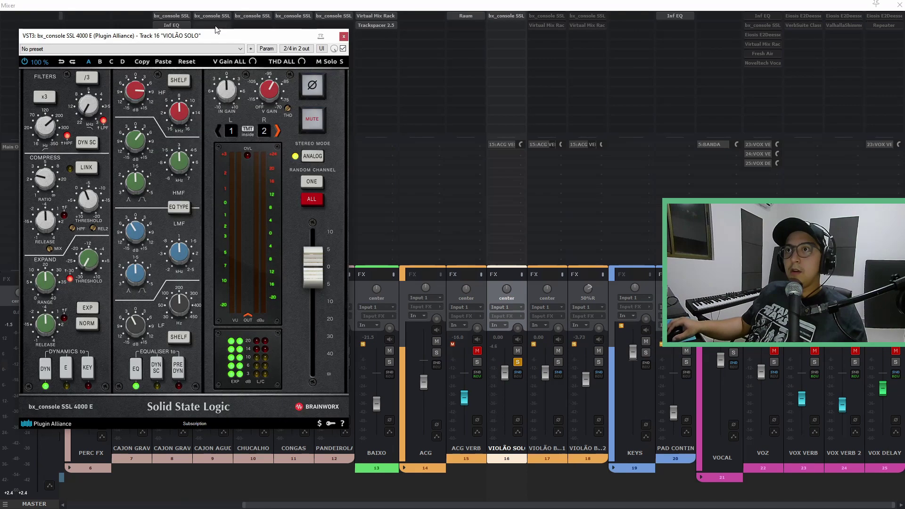
left_click_drag(202, 31, 309, 34)
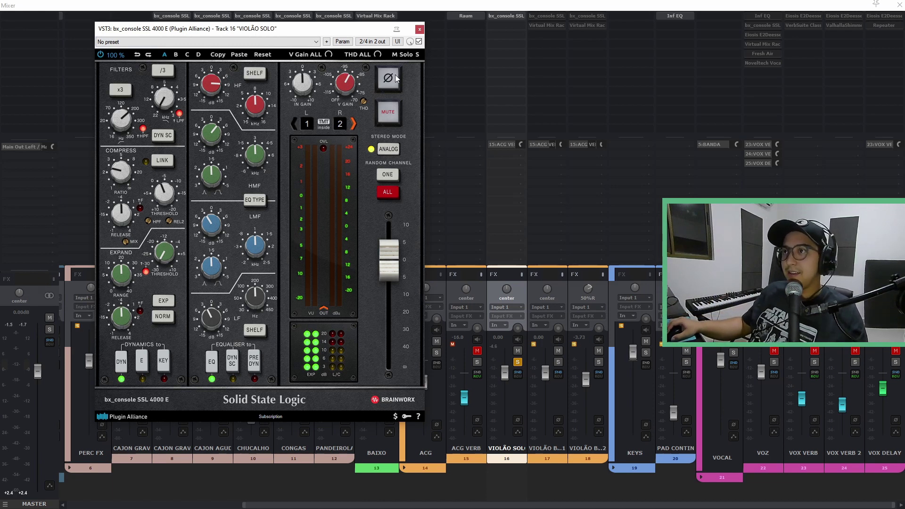
left_click_drag(339, 32, 314, 28)
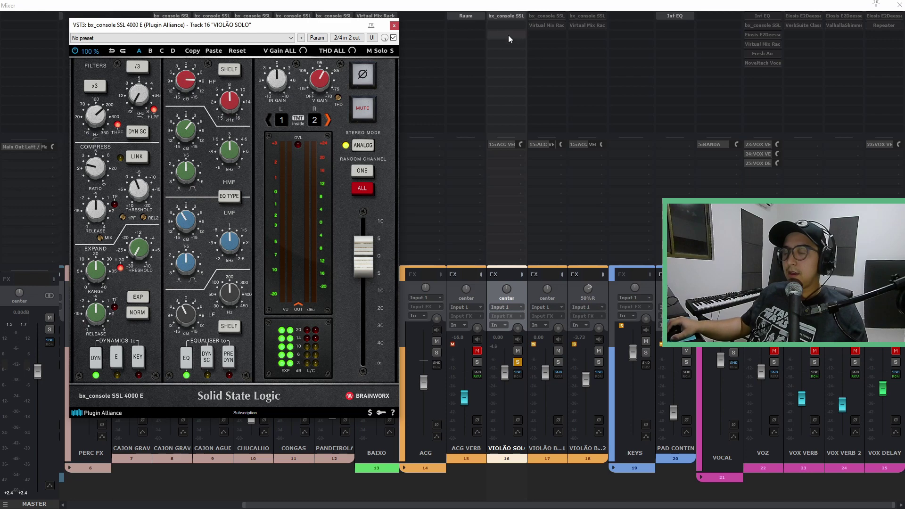
mouse_move(287, 29)
left_mouse_down()
mouse_move(280, 19)
mouse_move(275, 35)
left_mouse_up()
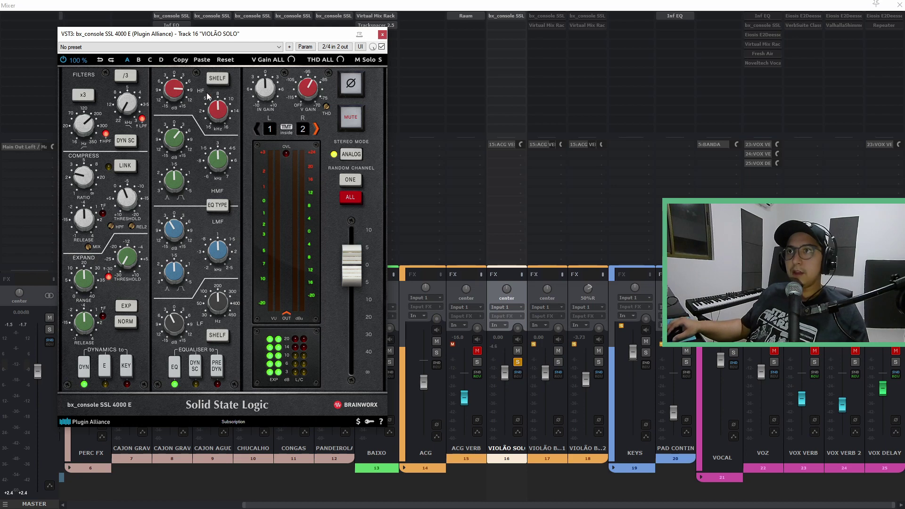
left_click_drag(218, 40, 202, 60)
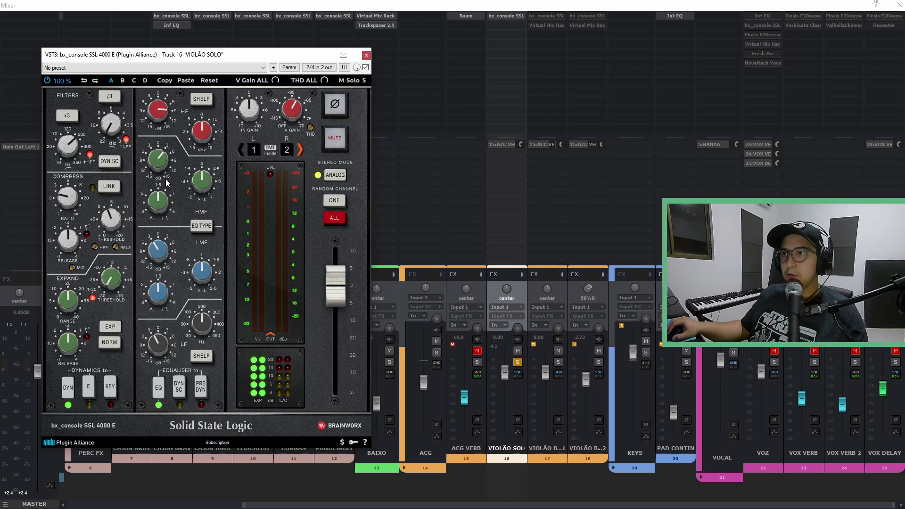
Play the soloed guitar with the bx_console SSL 4000 E bypassed and re-enabled to compare the sound.
left_click(366, 68)
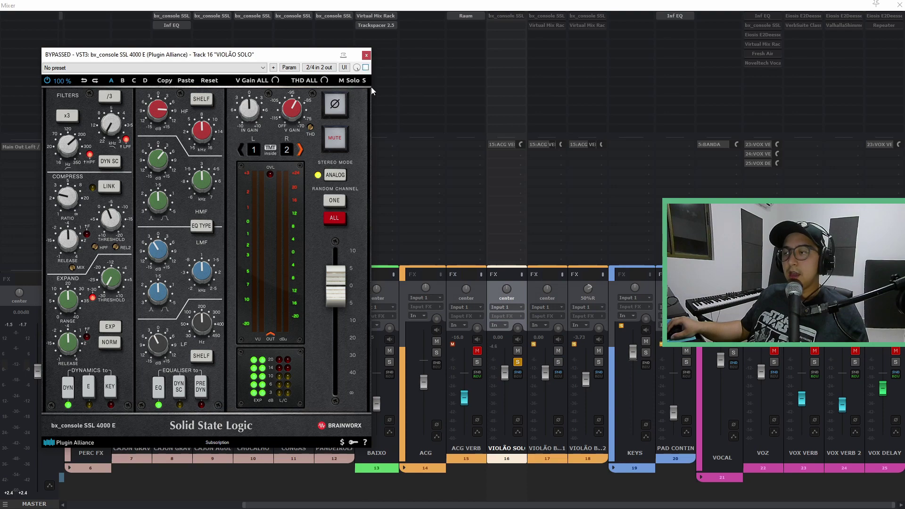
left_click(489, 355)
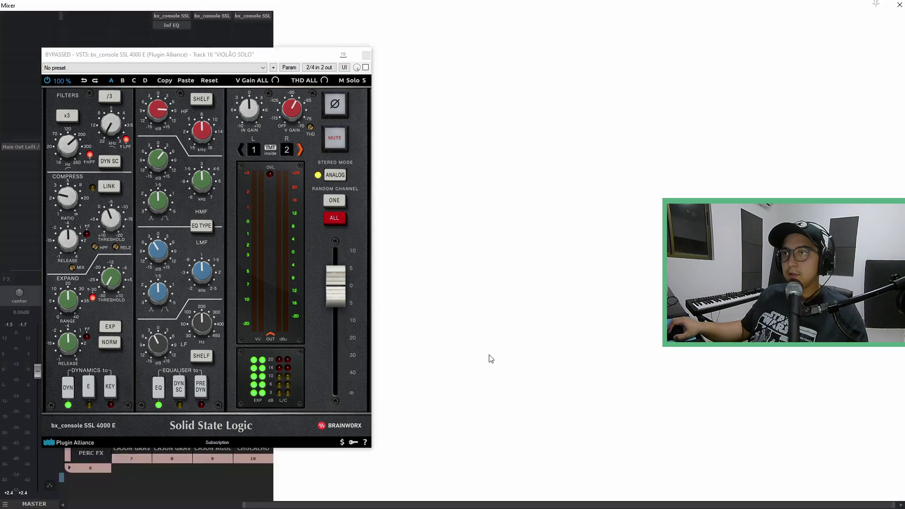
key("space")
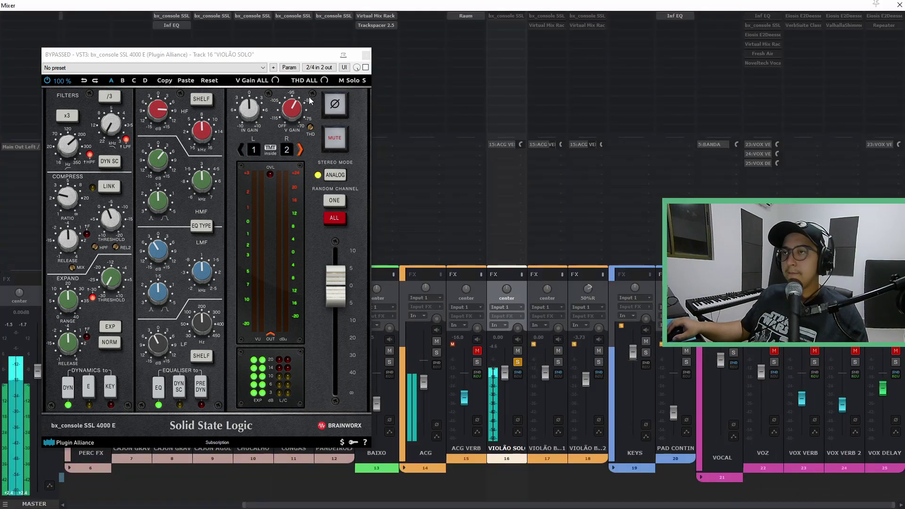
left_click(366, 68)
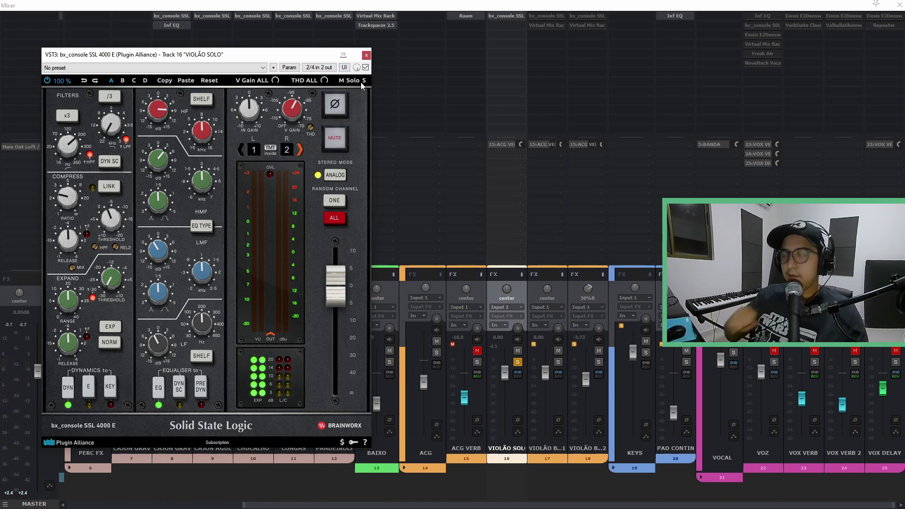
Stop playback, take VIOLÃO SOLO out of solo and return the edit cursor to 0:02.126, just before the music begins.
left_click(366, 55)
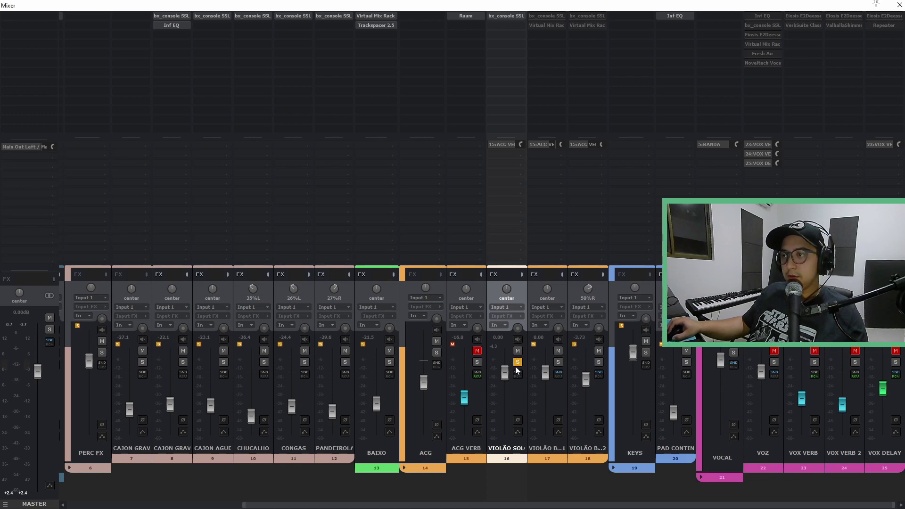
key("space")
key("alt+Tab")
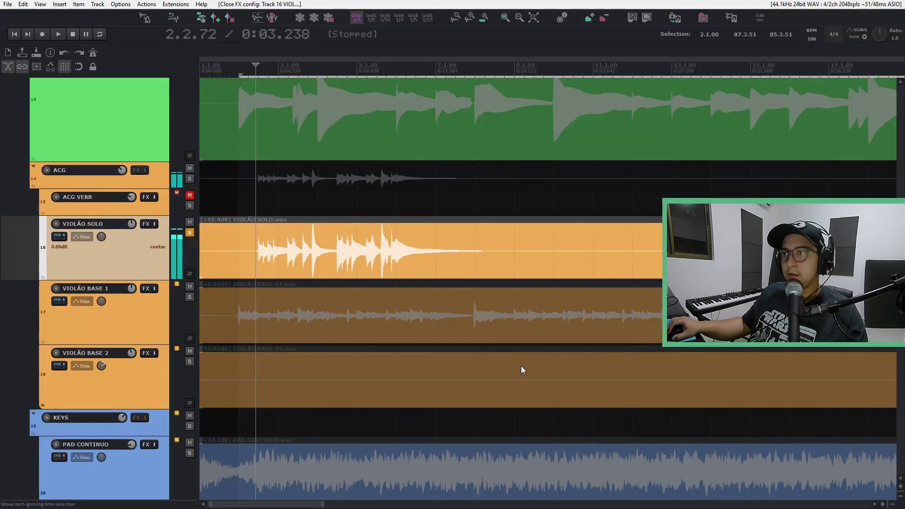
key("alt+Tab")
key("ctrl+m")
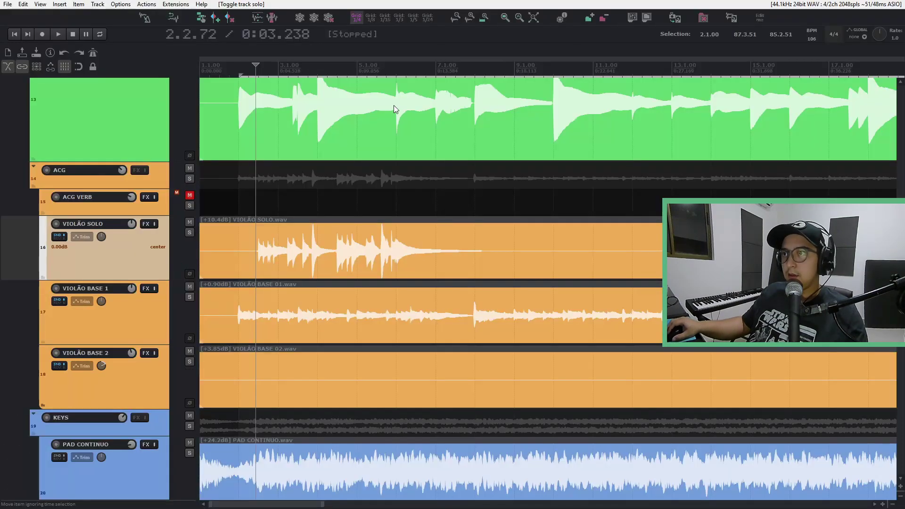
left_click(236, 69)
scroll(300, 78, "down", 3)
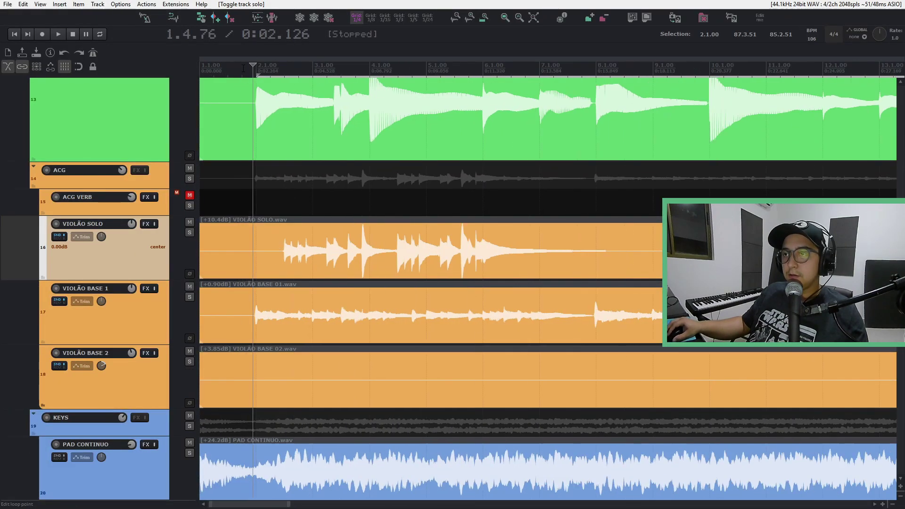
Play the full mix with the mixer open to hear the solo guitar in context, and stop playback.
key("ctrl+m")
key("space")
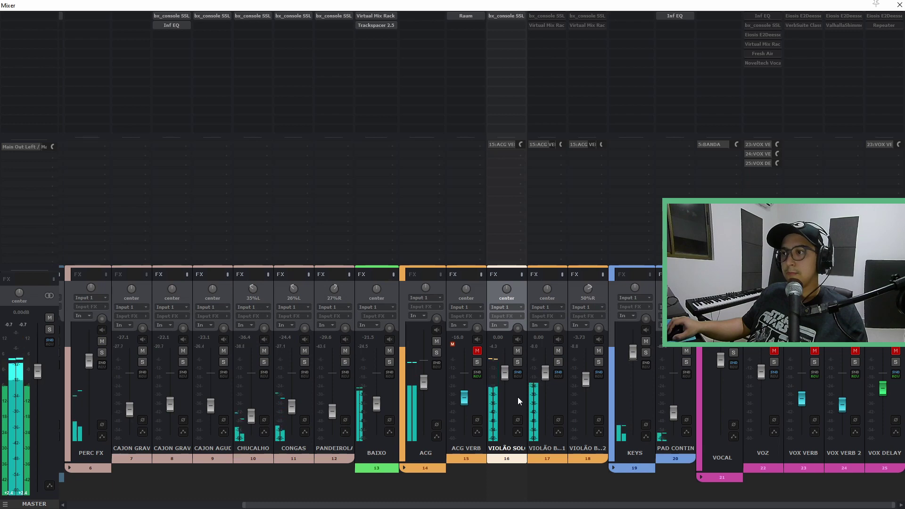
key("space")
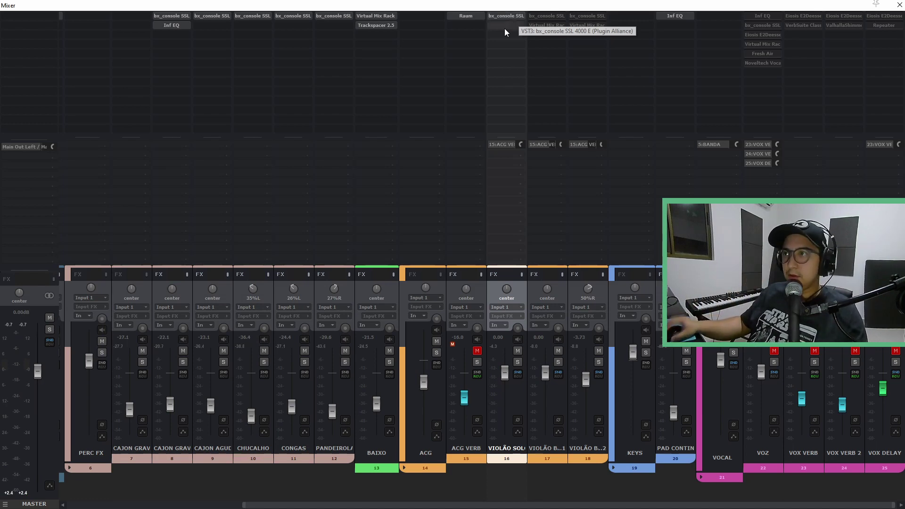
Open the Raum reverb on the ACG VERB track and browse its reverb types, returning to Airy.
left_click(474, 401)
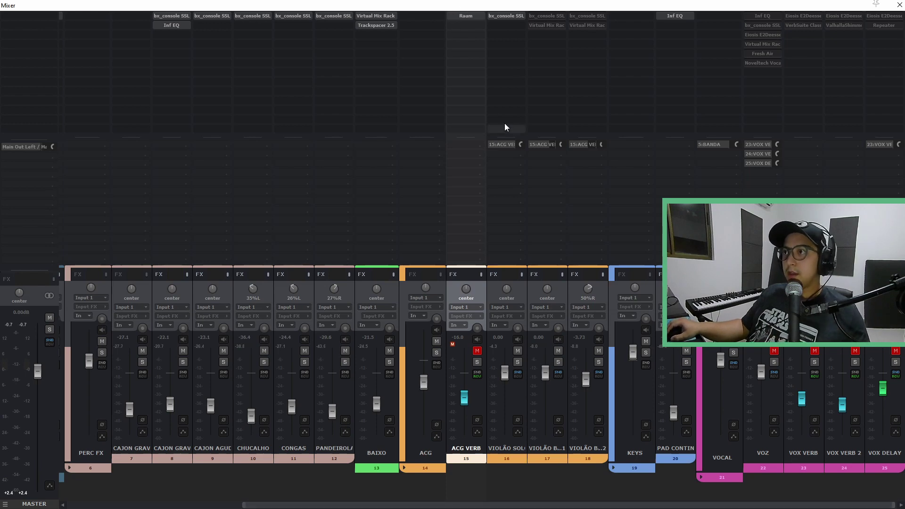
left_click(466, 15)
left_click_drag(217, 38, 273, 37)
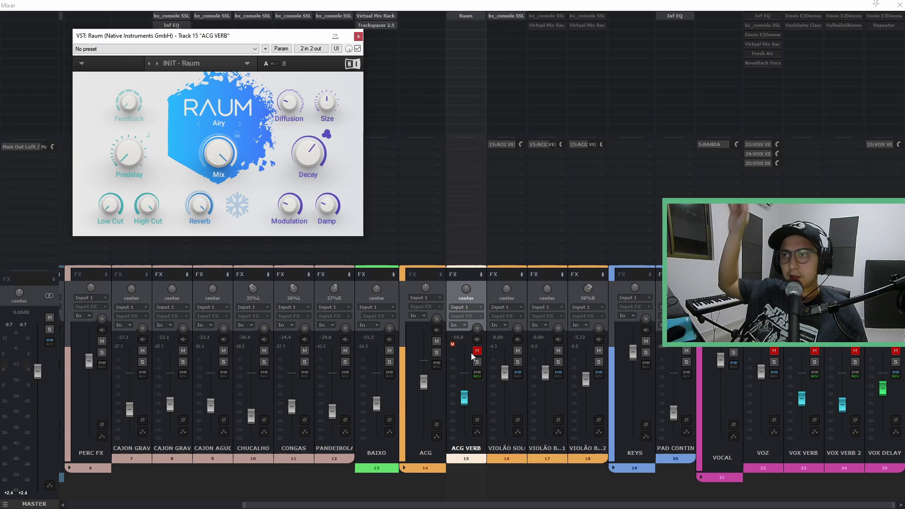
left_click(238, 124)
left_click(240, 124)
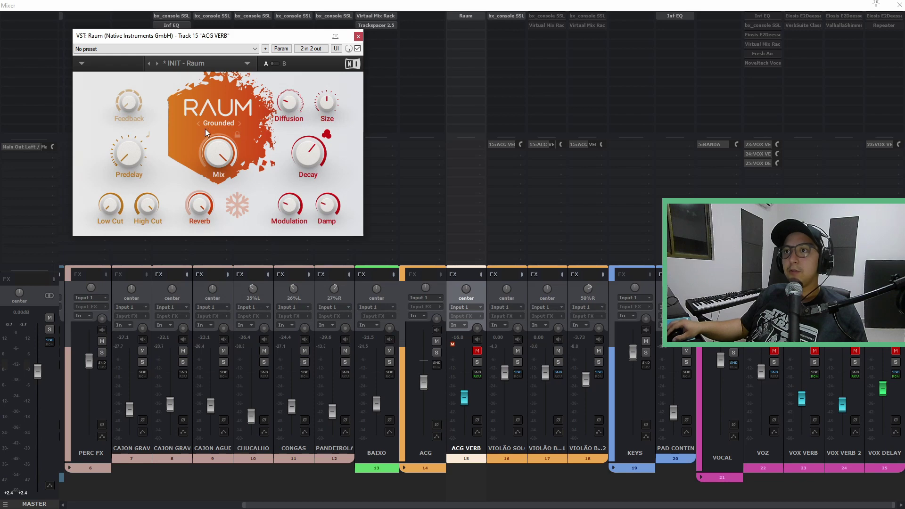
left_click(241, 124)
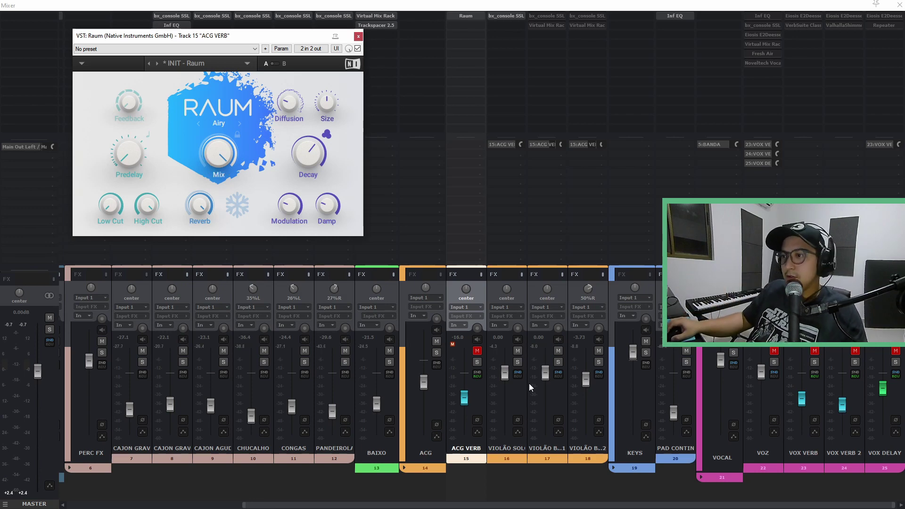
Unmute and solo ACG VERB, raise its volume to -4.72 dB and play the reverb return on its own.
left_click(477, 351)
left_click(477, 362)
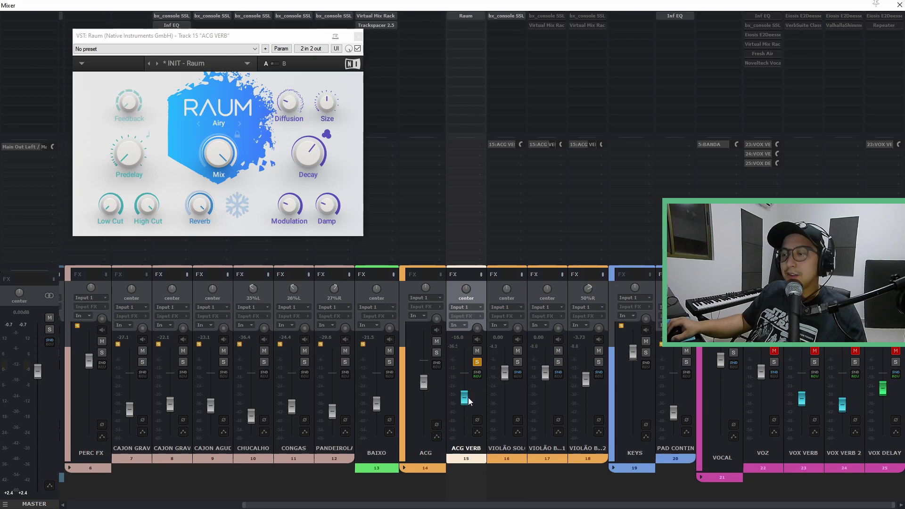
mouse_move(467, 401)
left_mouse_down()
mouse_move(465, 375)
mouse_move(464, 385)
left_mouse_up()
key("space")
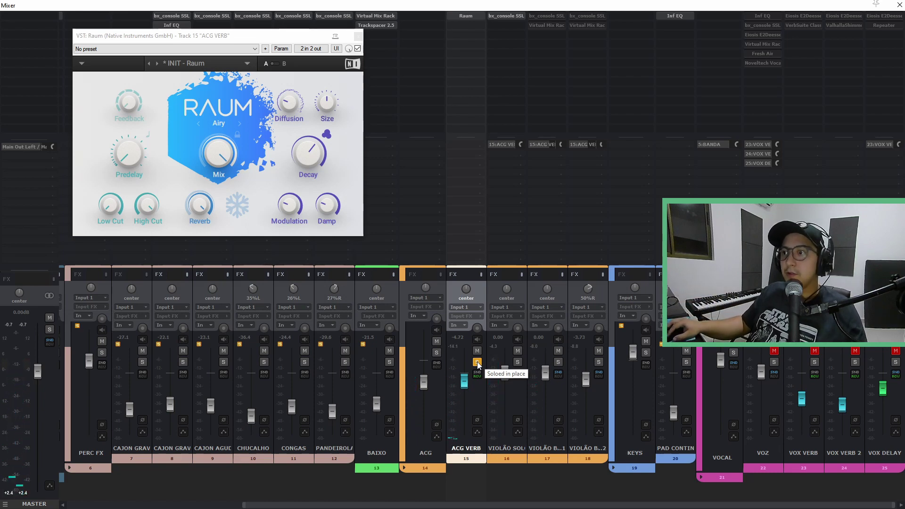
Lower ACG VERB to -14.6 dB and solo VIOLÃO SOLO together with it.
left_click(477, 361)
left_click_drag(470, 386, 455, 401)
left_click(518, 362)
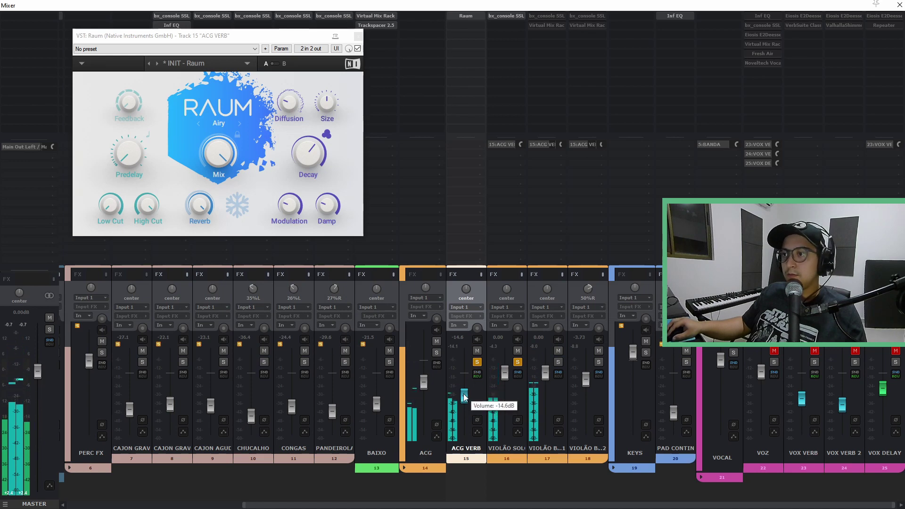
Lower the High Cut frequency of the Raum reverb while the guitar and its reverb play.
left_click(147, 205)
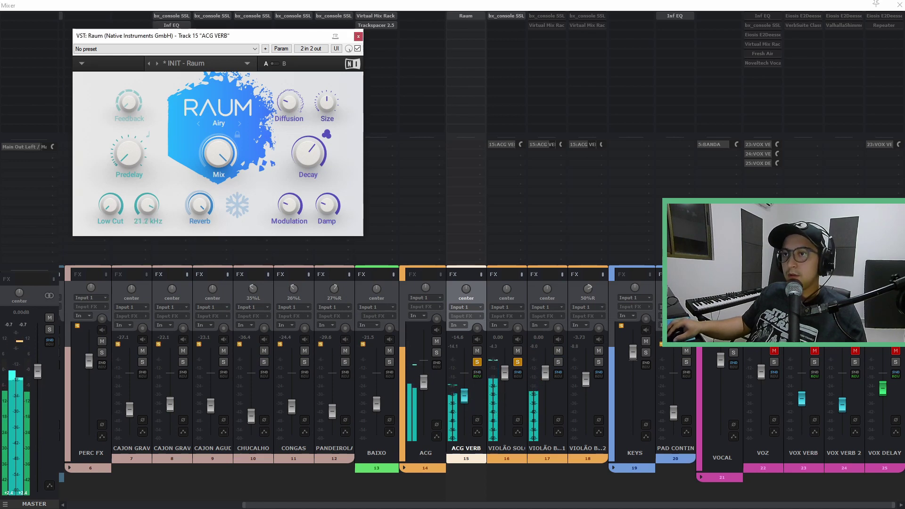
left_click_drag(147, 205, 147, 224)
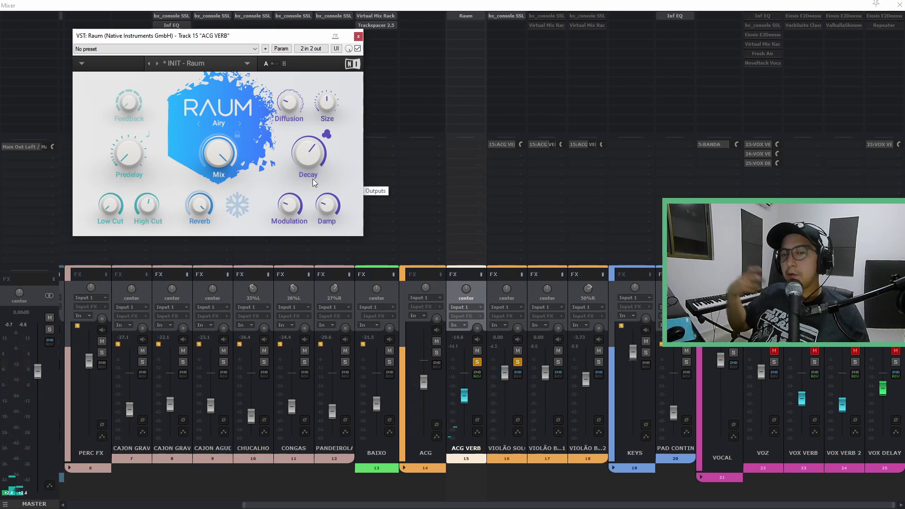
Take ACG VERB and VIOLÃO SOLO out of solo and fine-tune the reverb volume in the full mix to -14.6 dB.
left_click(481, 360)
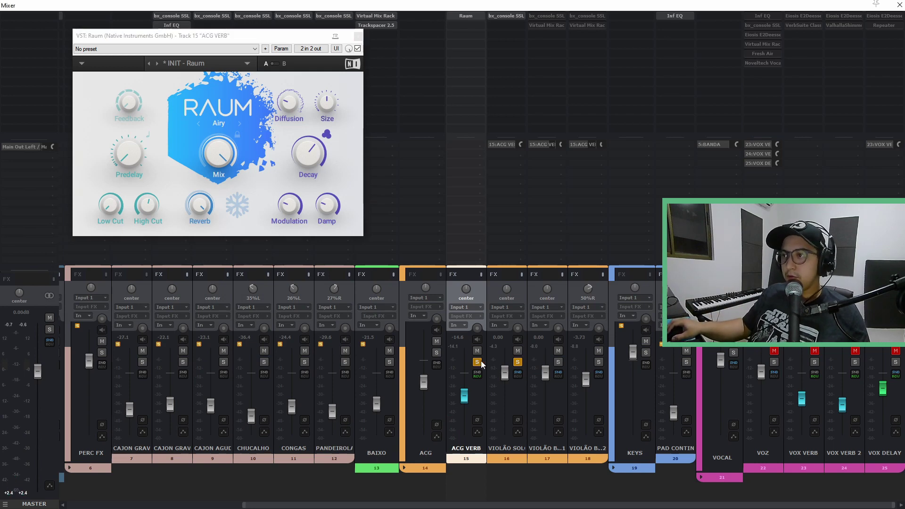
left_click(519, 363)
left_click_drag(465, 393, 465, 394)
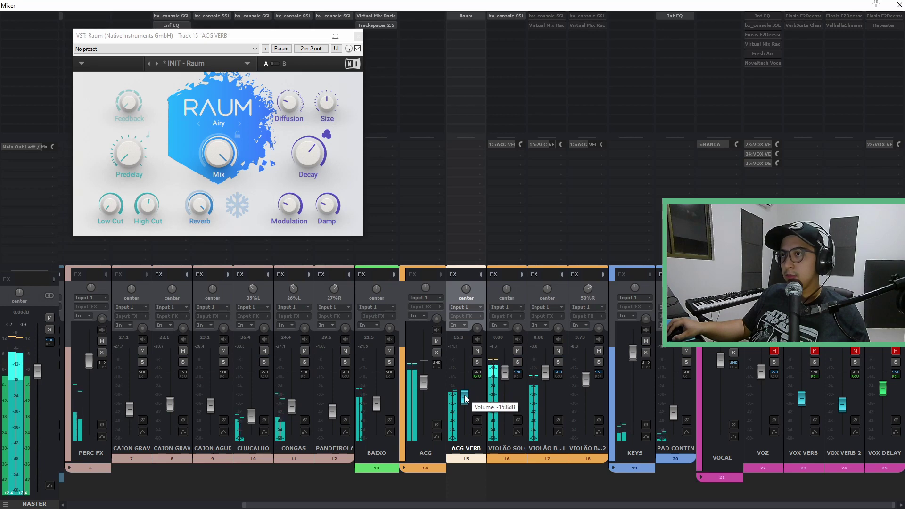
Compare the playing mix with ACG VERB muted and unmuted, and close the Raum window.
left_click(477, 351)
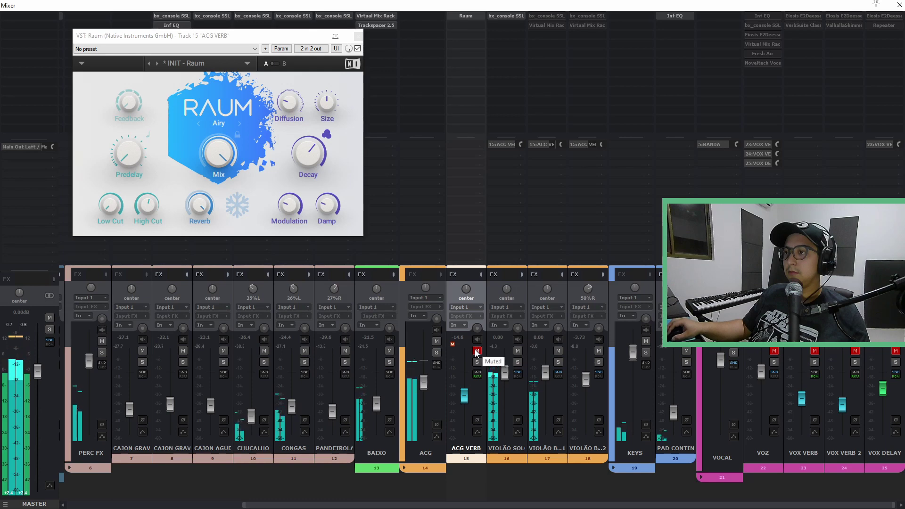
left_click(476, 351)
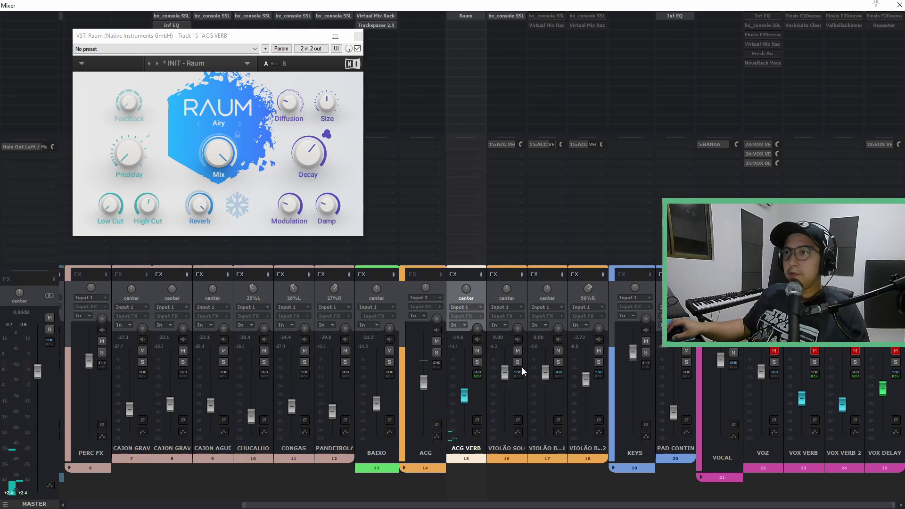
left_click(358, 36)
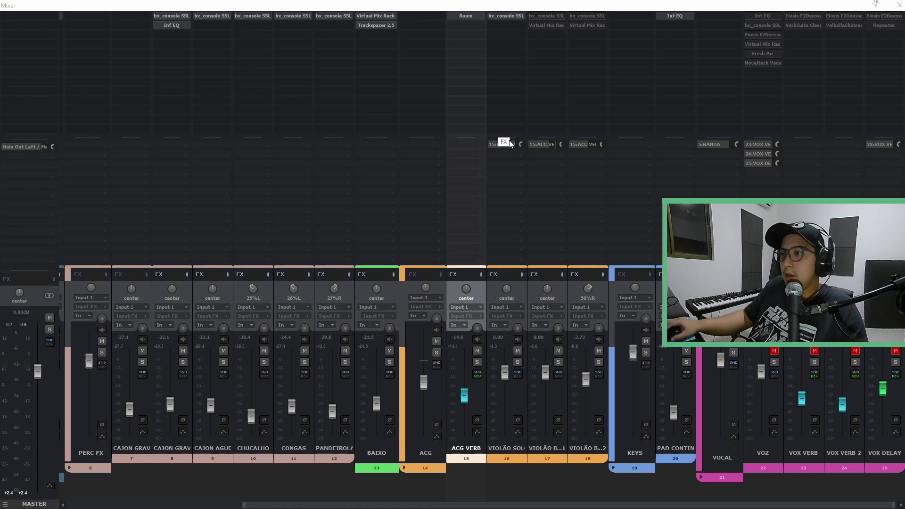
Select the VIOLÃO BASE 1 track and examine the base guitar parts across the whole song in the arrangement.
left_click(555, 402)
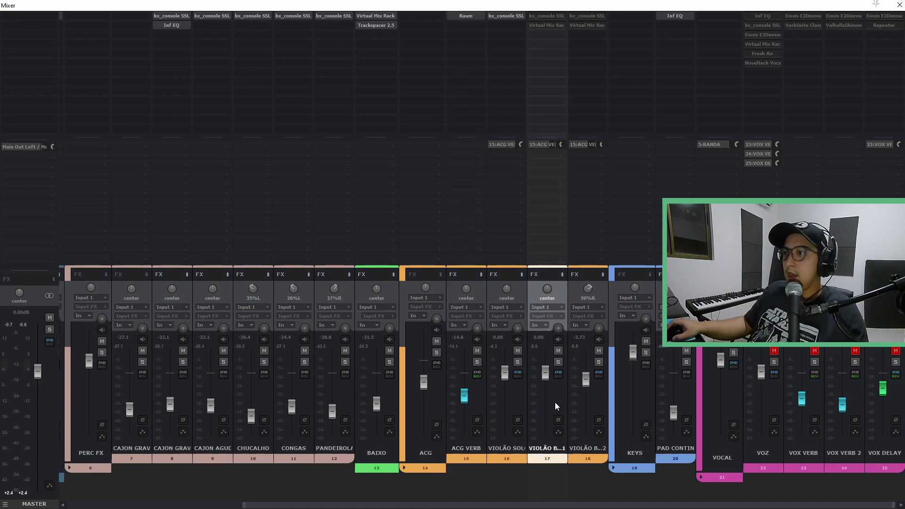
key("ctrl+m")
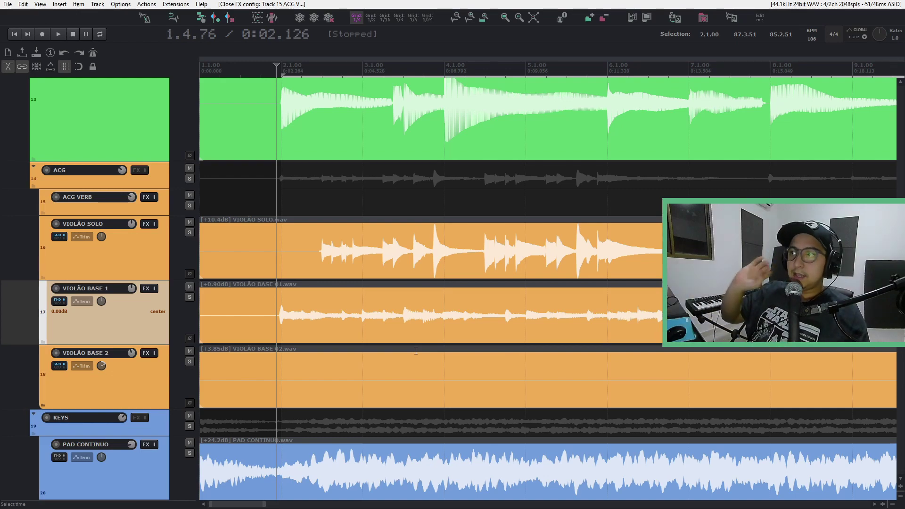
scroll(545, 330, "down", 8)
scroll(574, 256, "down", 6)
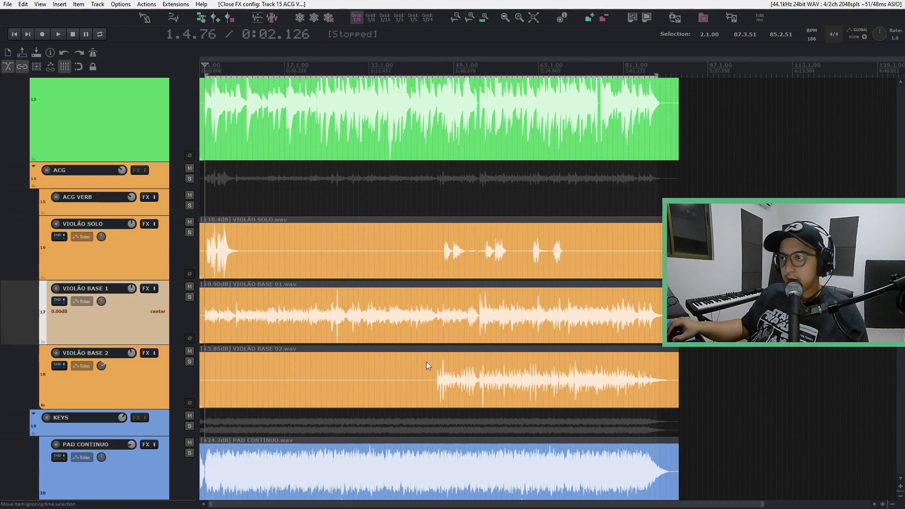
scroll(562, 319, "up", 3)
scroll(562, 318, "down", 3)
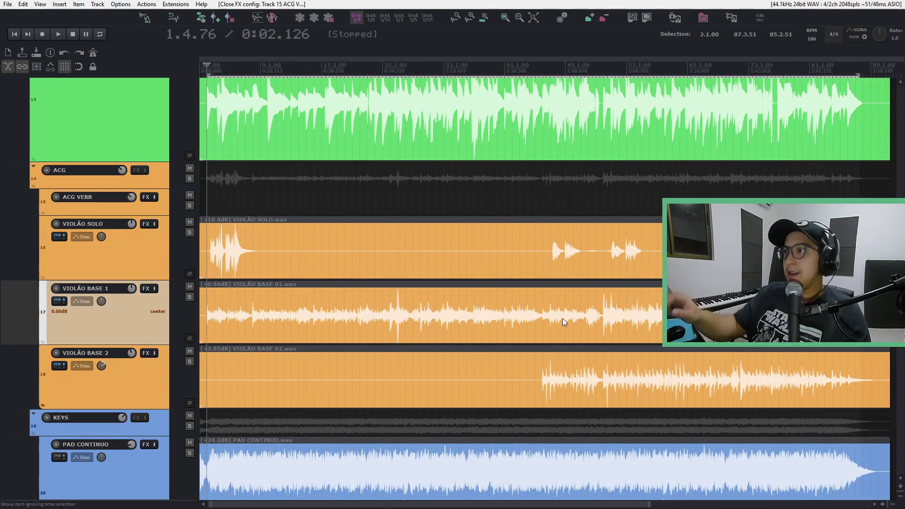
Place the edit cursor at 0:02.160, just before the first note of VIOLÃO BASE 1.
left_click(443, 68)
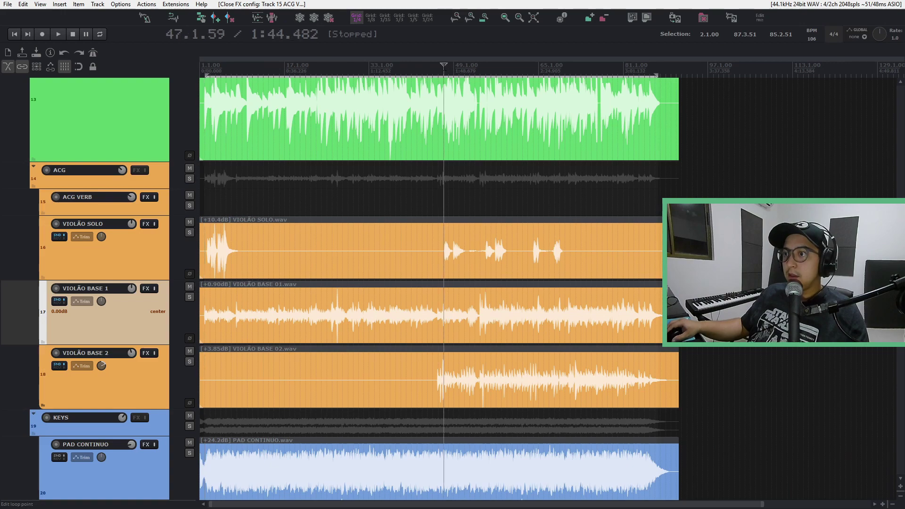
left_click(14, 34)
scroll(417, 248, "up", 5)
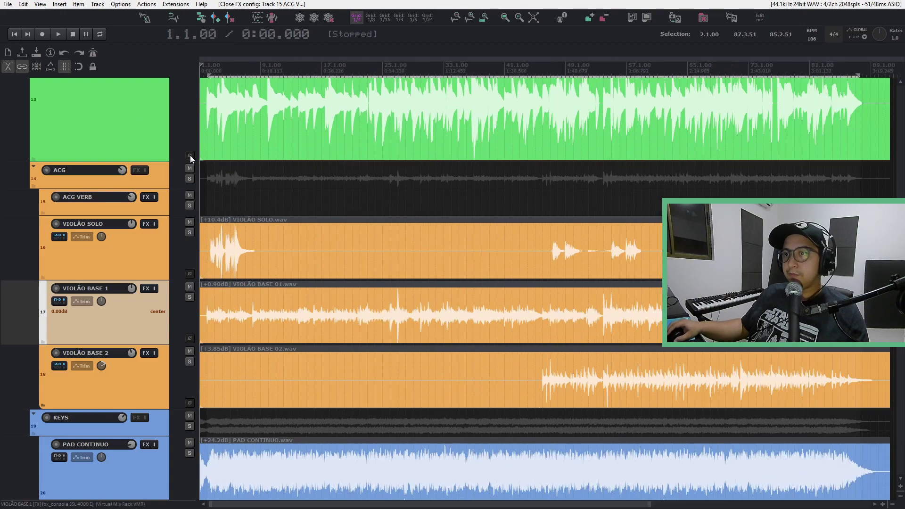
scroll(279, 108, "up", 2)
left_click(234, 68)
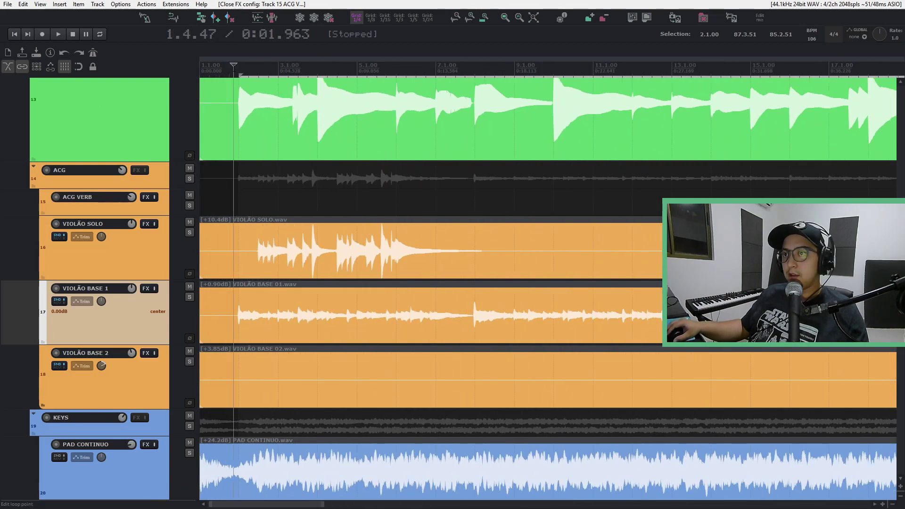
scroll(326, 68, "up", 4)
scroll(326, 68, "up", 2)
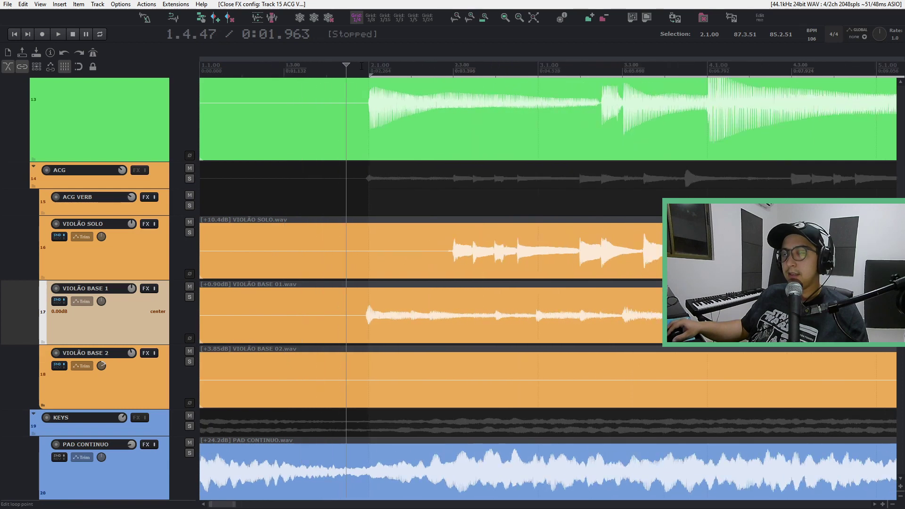
left_click(361, 66)
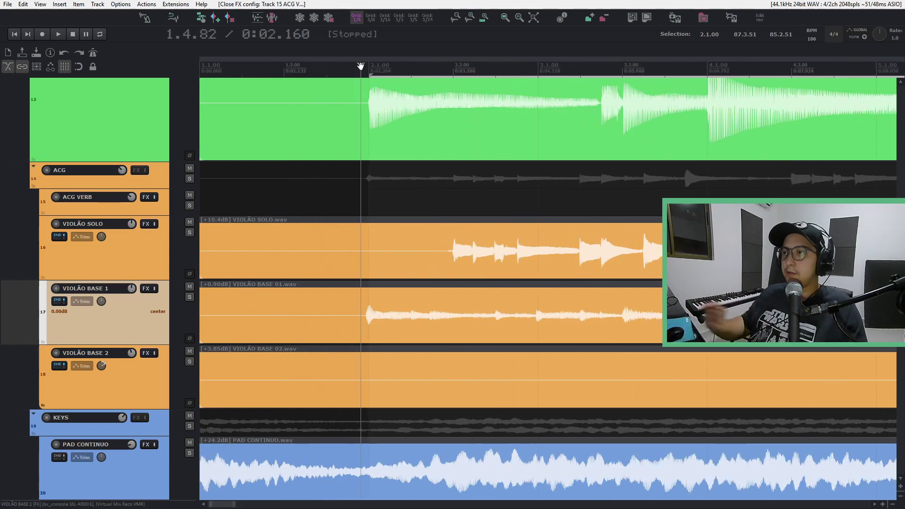
scroll(360, 66, "down", 4)
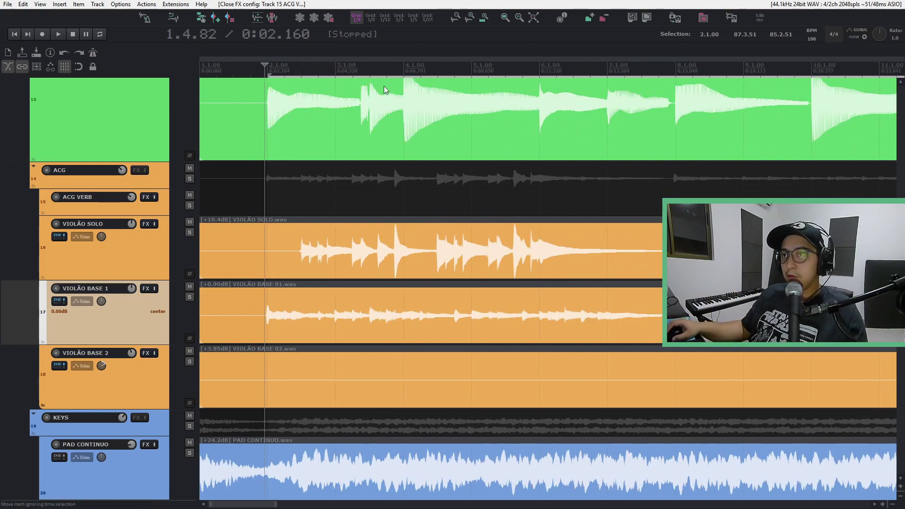
In the mixer, solo VIOLÃO SOLO and VIOLÃO BASE 1 separately and together, leaving only VIOLÃO BASE 1 soloed.
key("ctrl+m")
left_click(558, 363)
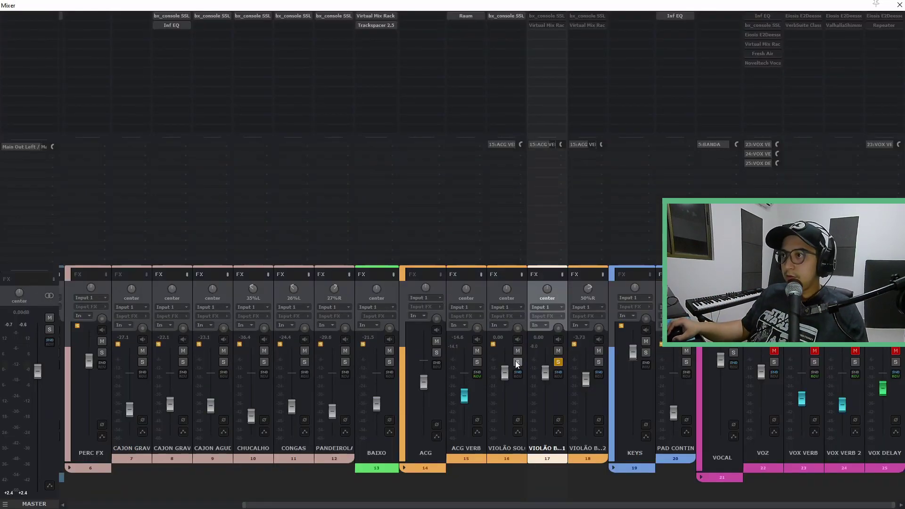
left_click(517, 362)
left_click(558, 362)
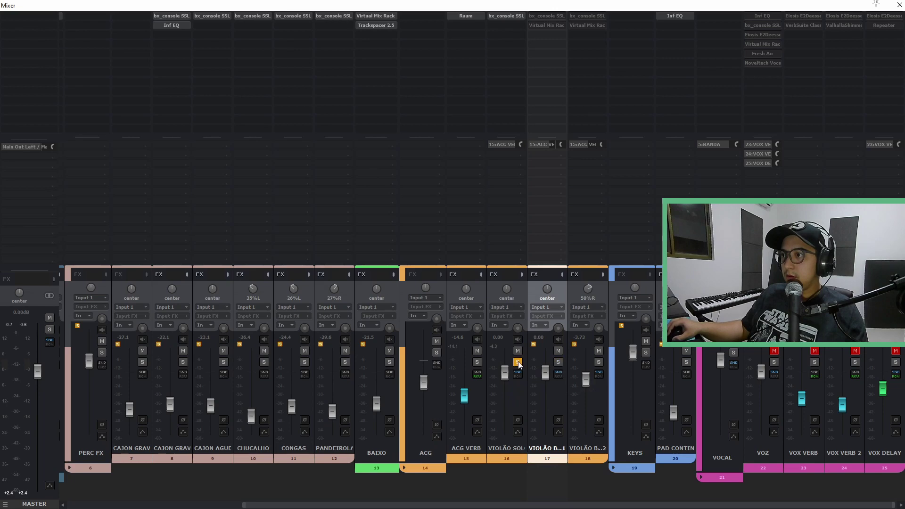
left_click(558, 362)
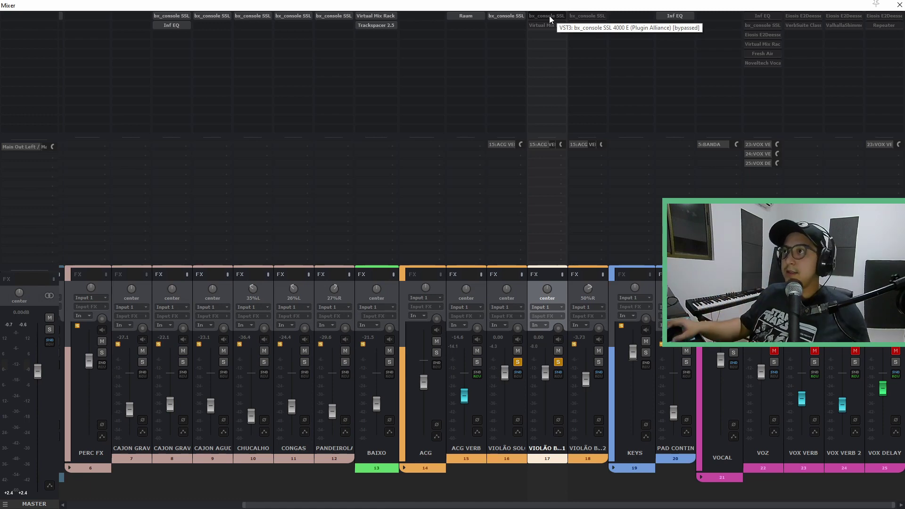
left_click(518, 363)
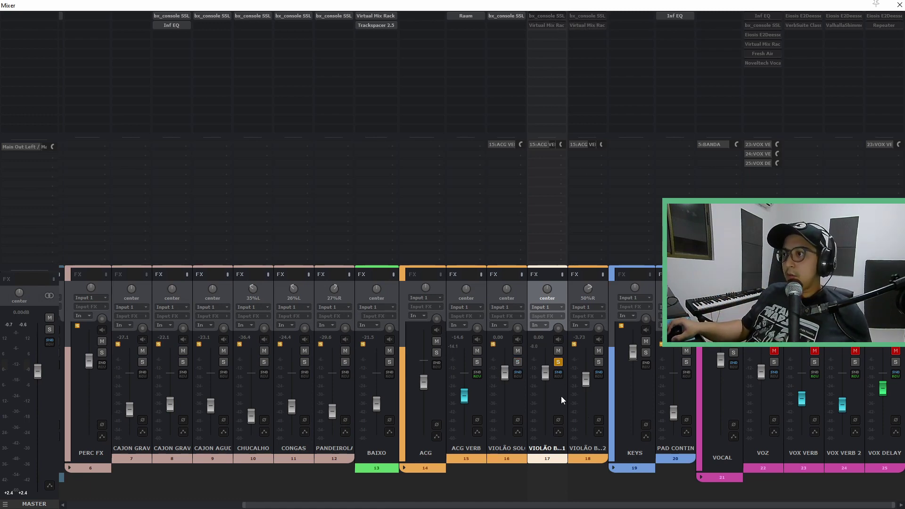
Compare the bx_console SSL 4000 E on VIOLÃO BASE 1 bypassed and enabled during playback, leave it enabled and take the track out of solo.
left_click(545, 14)
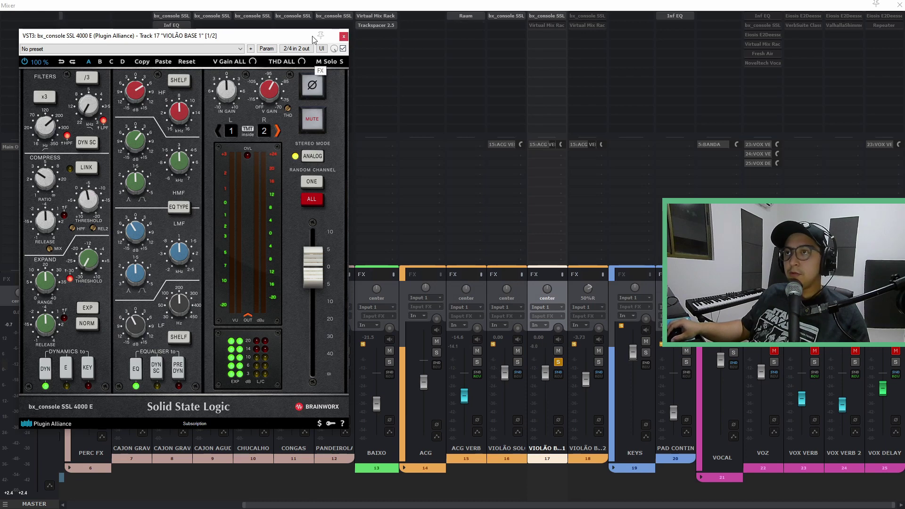
left_click_drag(265, 40, 280, 24)
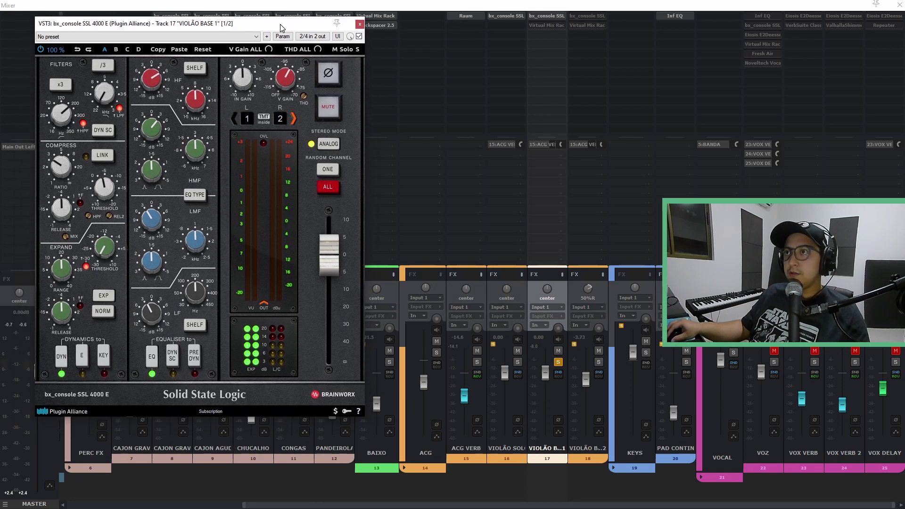
left_click(359, 36)
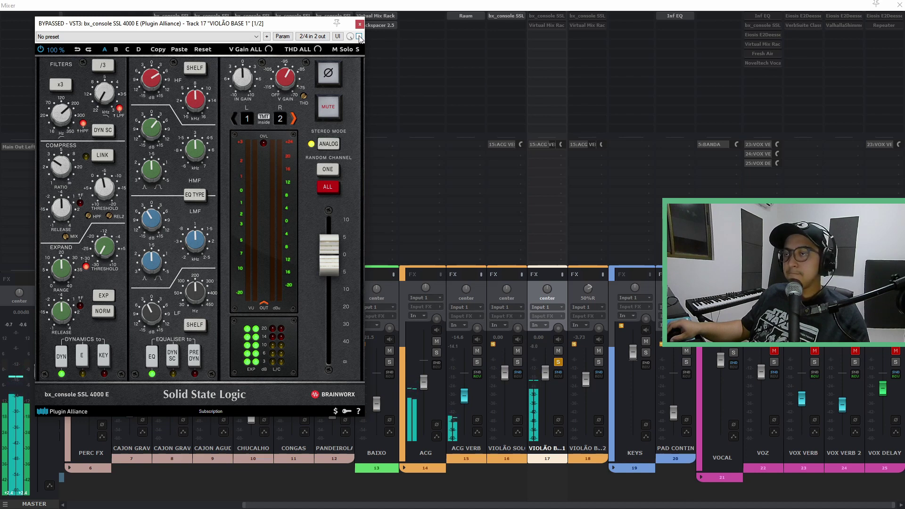
left_click(359, 37)
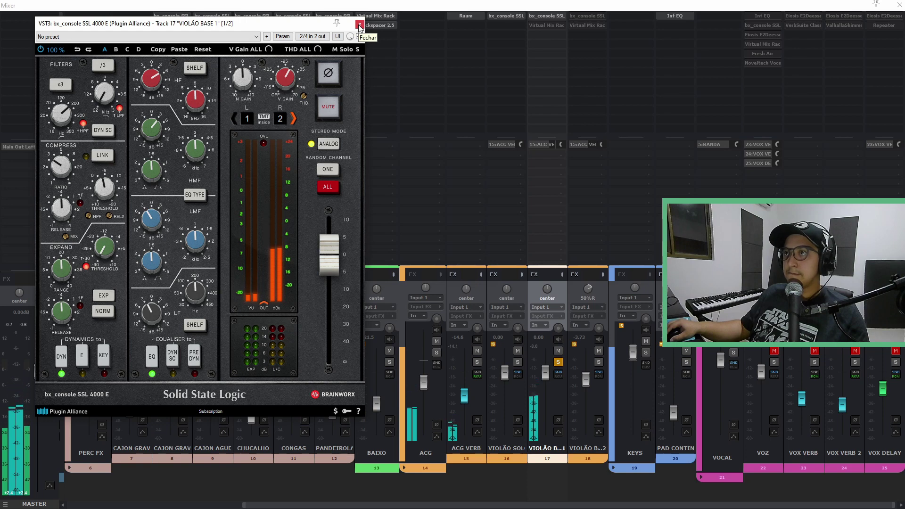
left_click(560, 363)
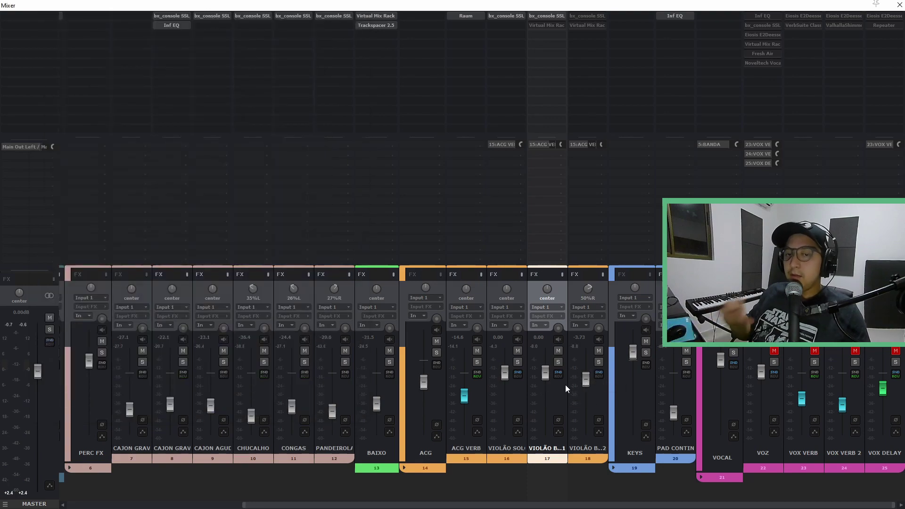
During playback, rebalance the guitars with VIOLÃO SOLO at -2.17 dB and VIOLÃO BASE 1 at +0.45 dB.
key("space")
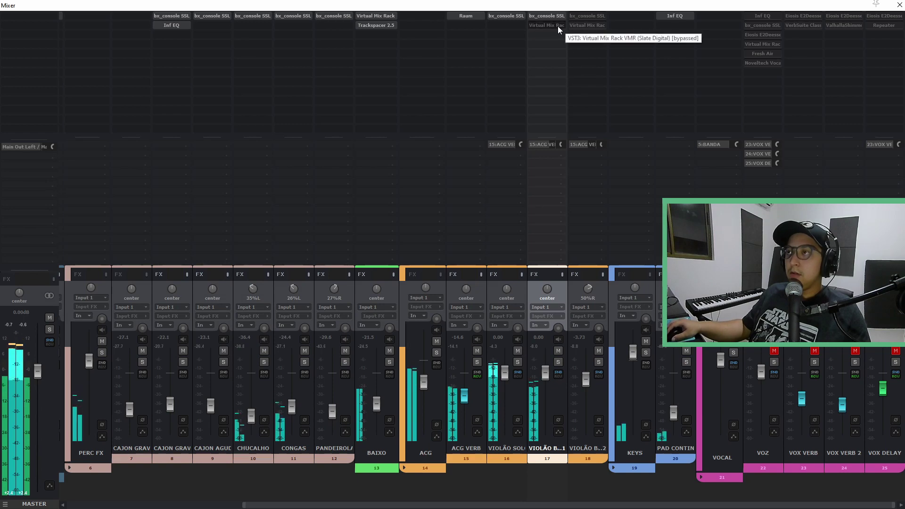
left_click_drag(547, 375, 545, 356)
left_click_drag(499, 374, 507, 380)
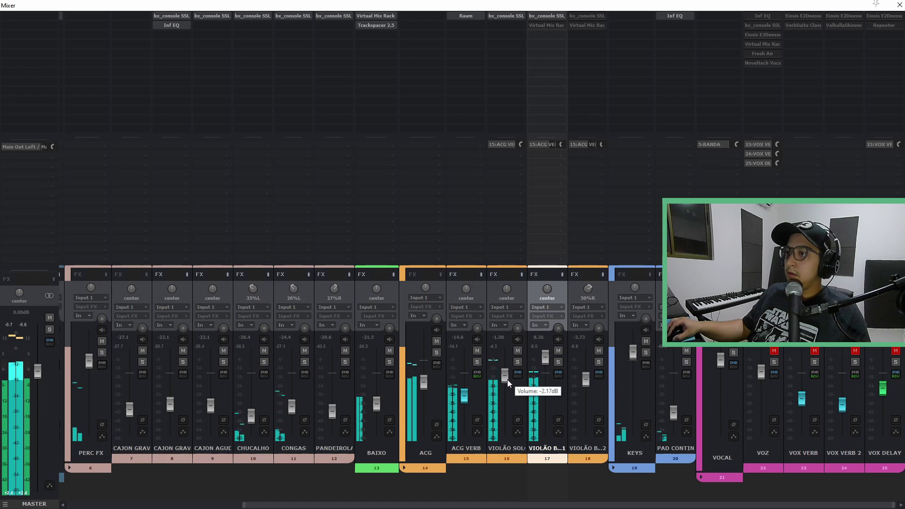
left_click_drag(546, 357, 547, 377)
Solo VIOLÃO BASE 1 and look over its bx_console SSL 4000 E settings, then close the plugin window.
left_click(559, 362)
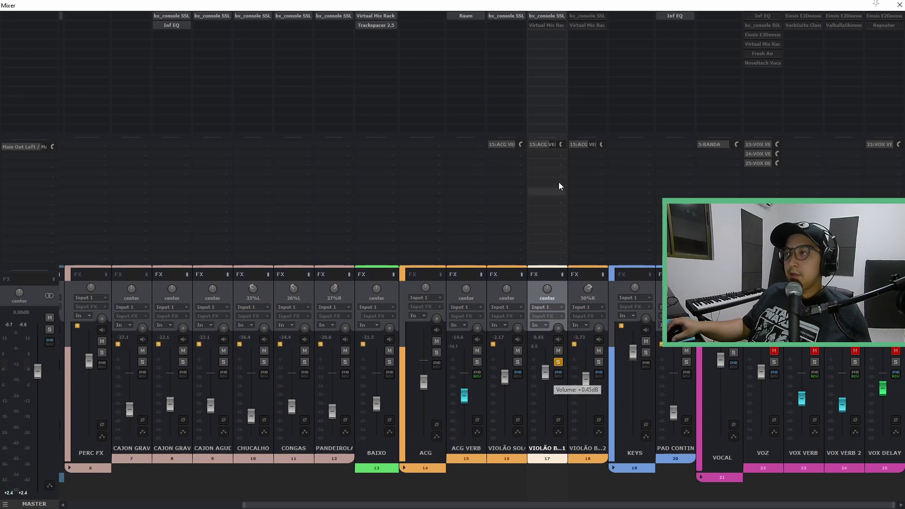
left_click(547, 16)
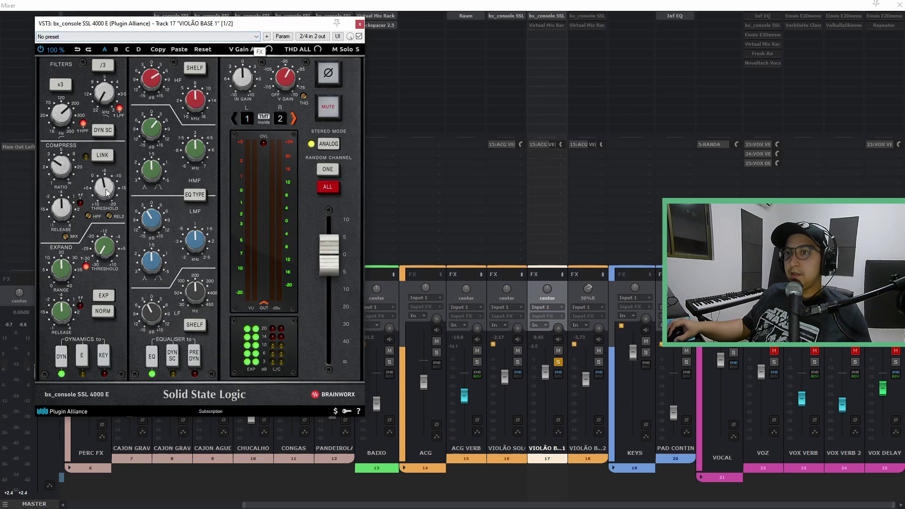
left_click(359, 24)
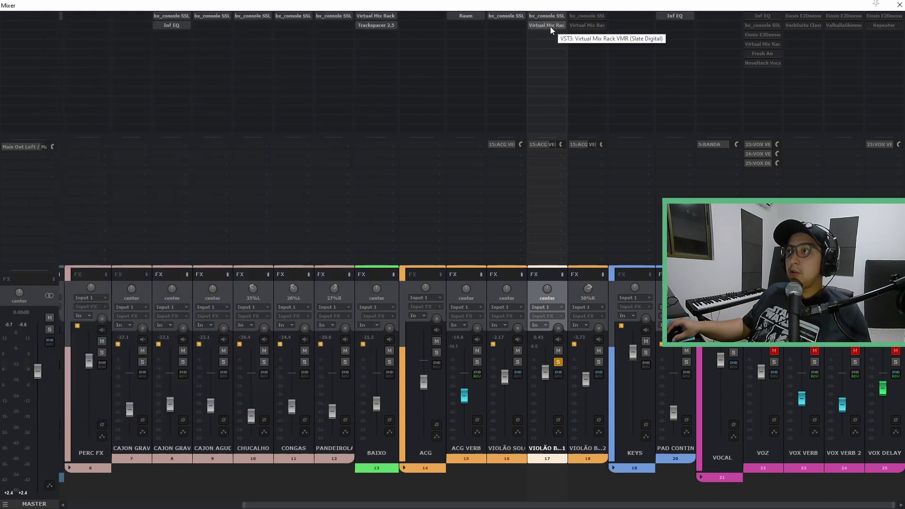
Enable Virtual Mix Rack on VIOLÃO BASE 1, compare its FG-116 compressor bypassed and active during playback, and leave it active.
left_click(542, 27)
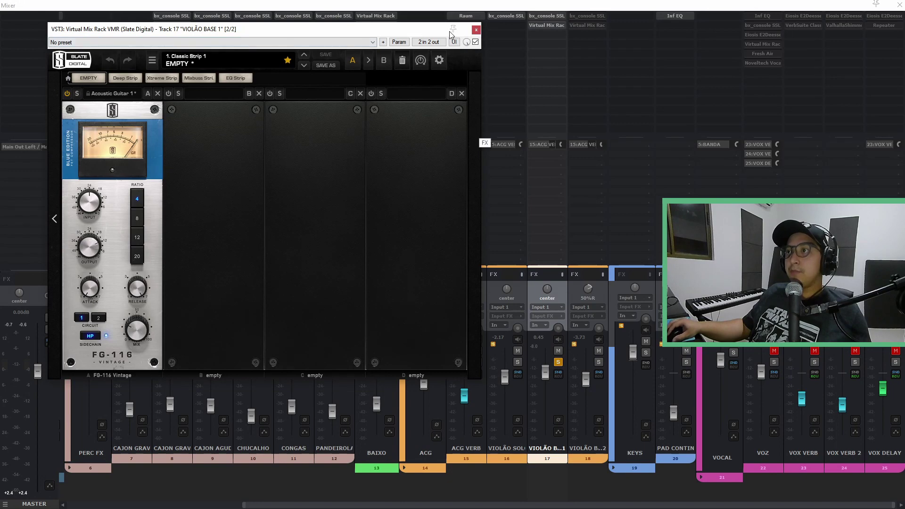
left_click_drag(482, 94, 182, 117)
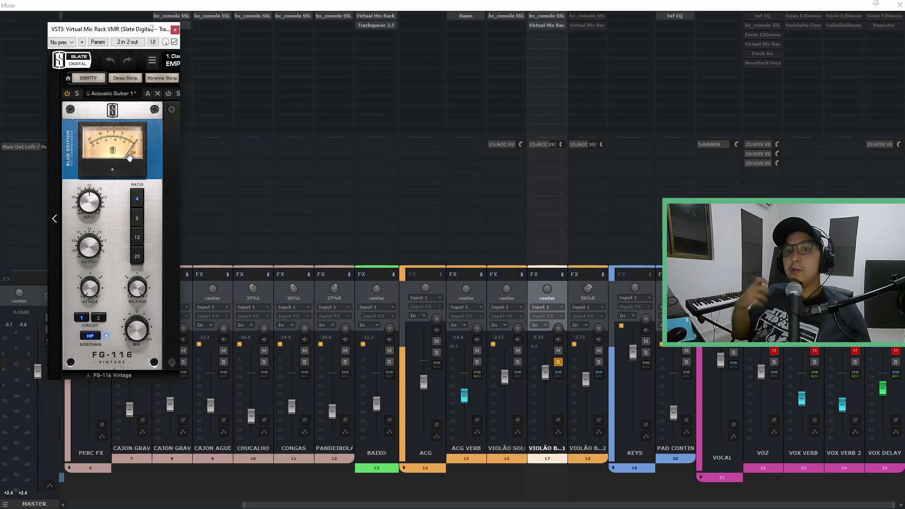
key("space")
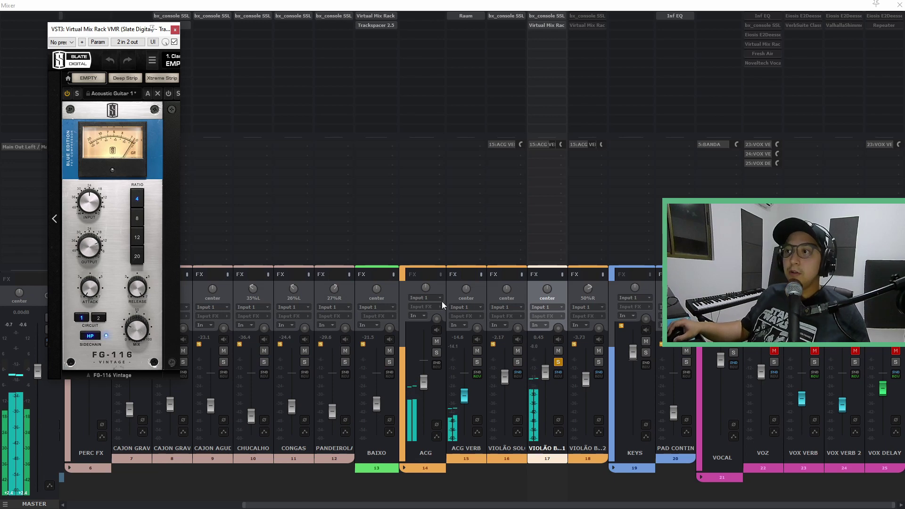
left_click(175, 43)
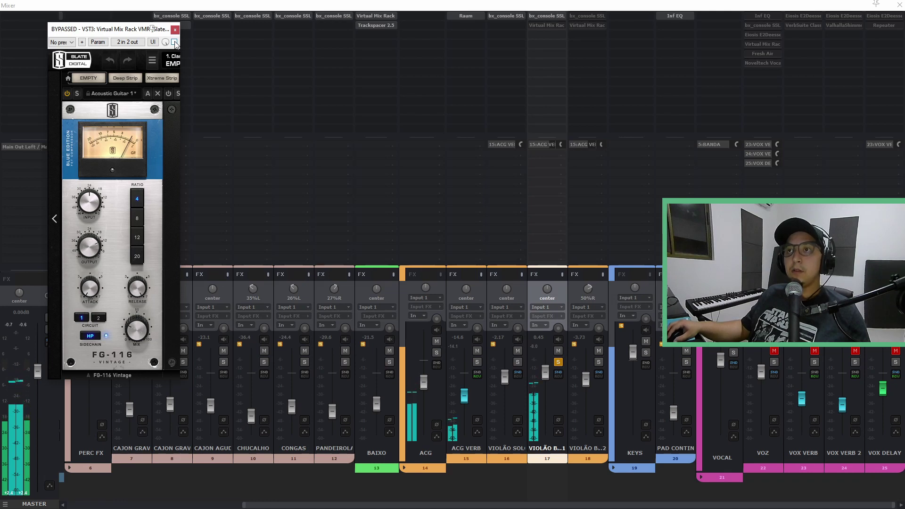
left_click(174, 43)
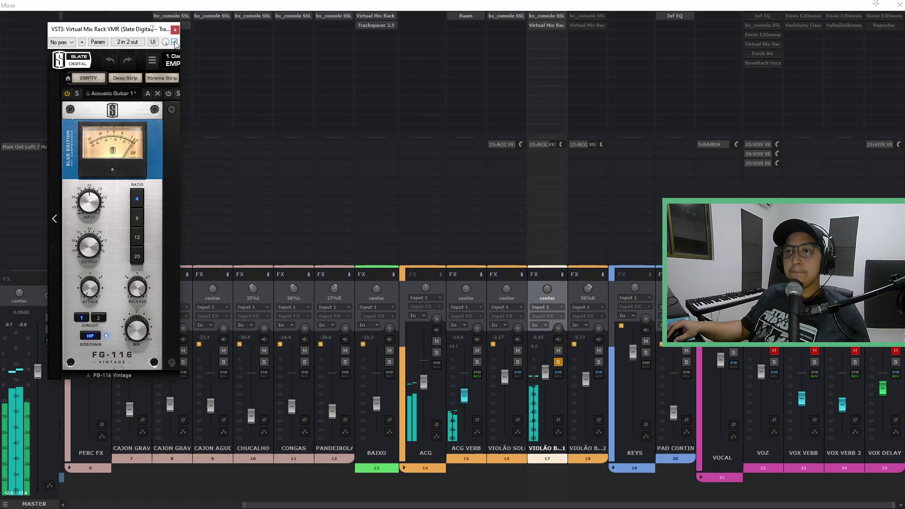
left_click(175, 42)
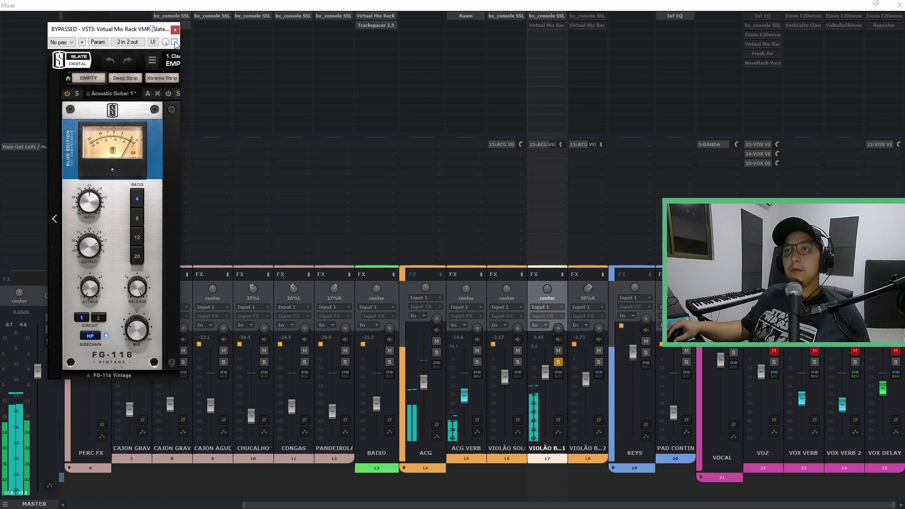
left_click(175, 43)
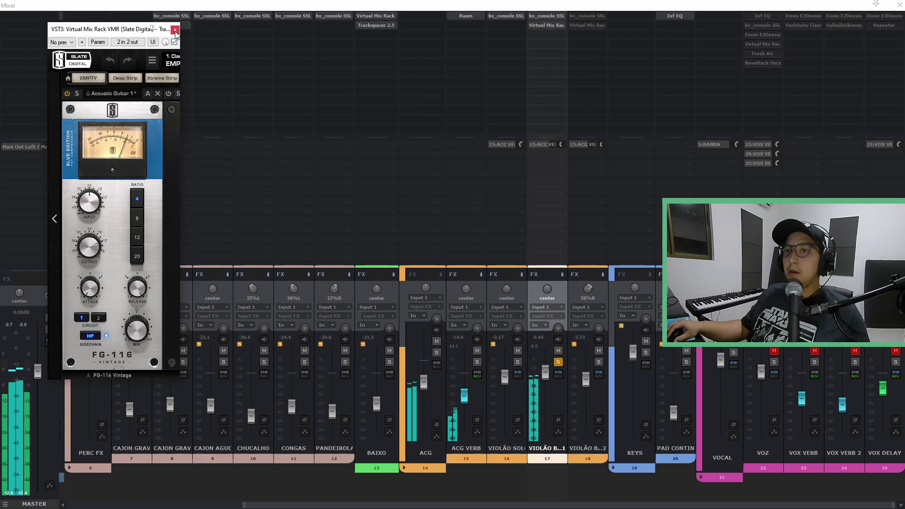
key("space")
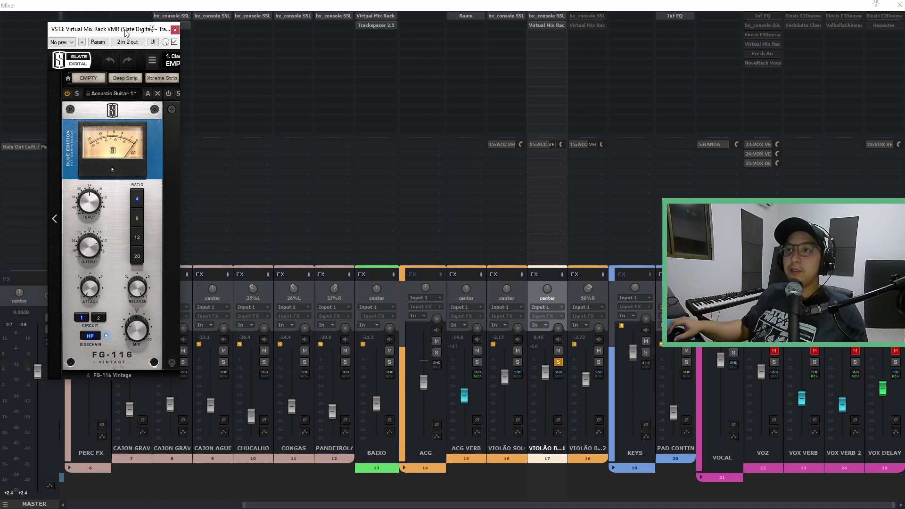
mouse_move(135, 30)
left_mouse_down()
mouse_move(144, 23)
mouse_move(136, 15)
left_mouse_up()
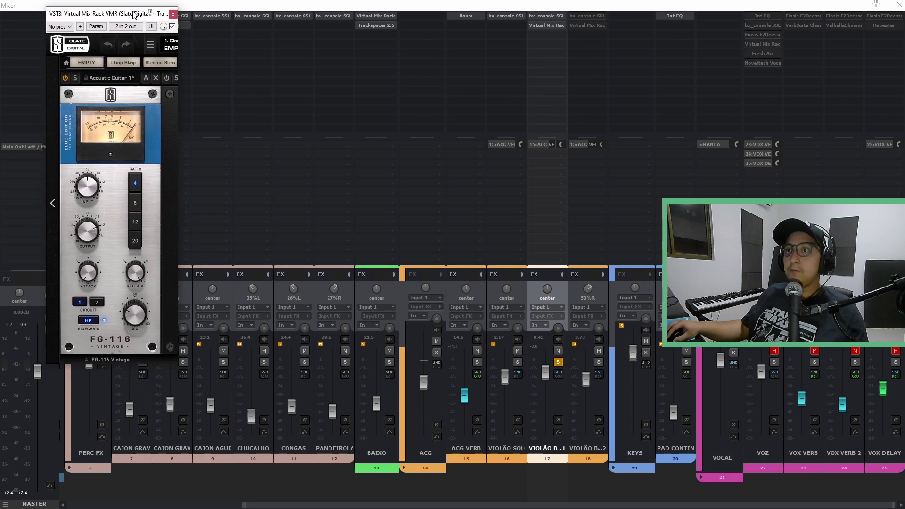
left_click(173, 14)
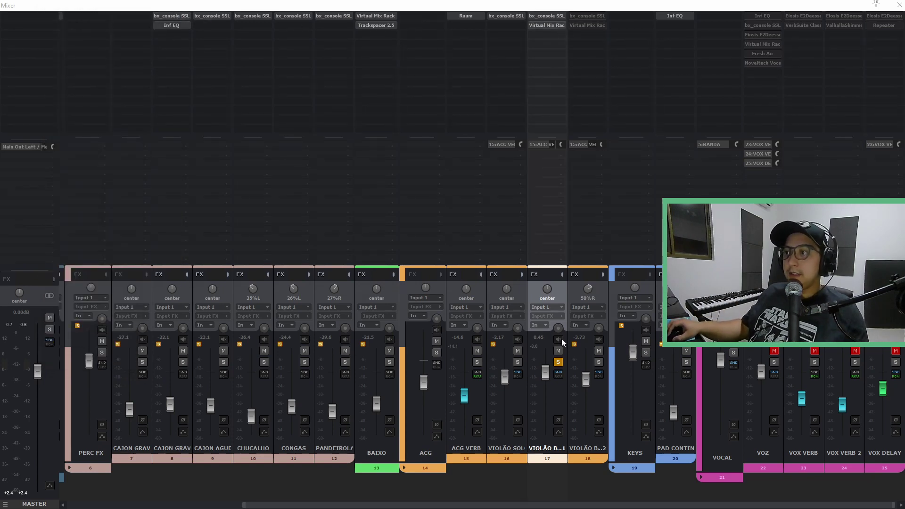
Take VIOLÃO BASE 1 out of solo and raise its volume to about +3 dB while the full mix plays.
left_click(558, 362)
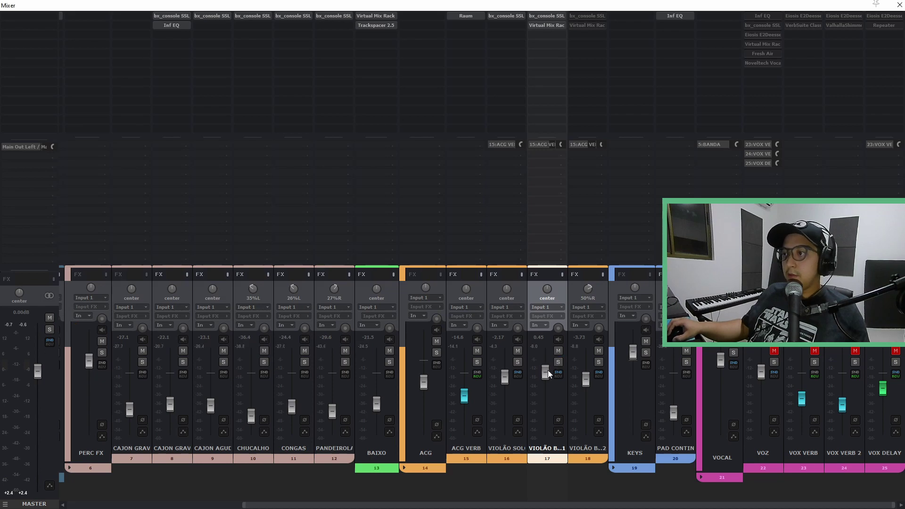
key("space")
left_click_drag(544, 374, 544, 372)
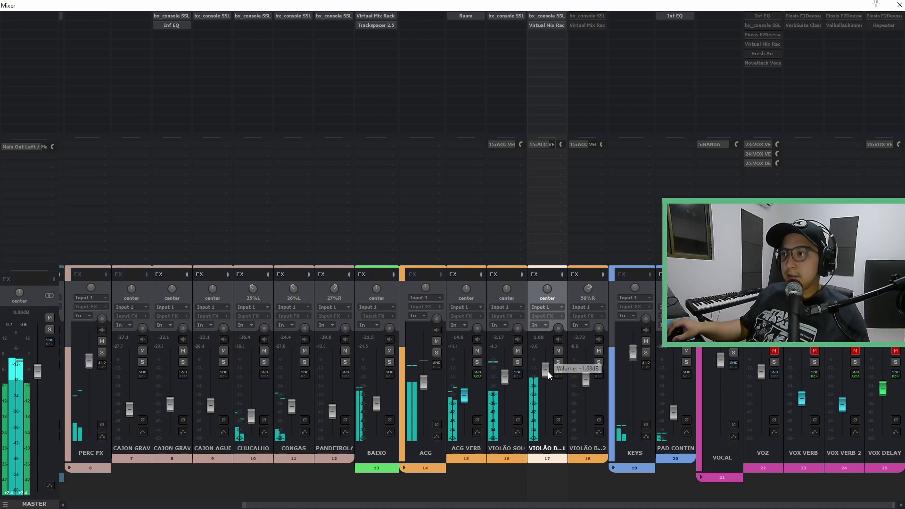
left_click_drag(548, 372, 542, 368)
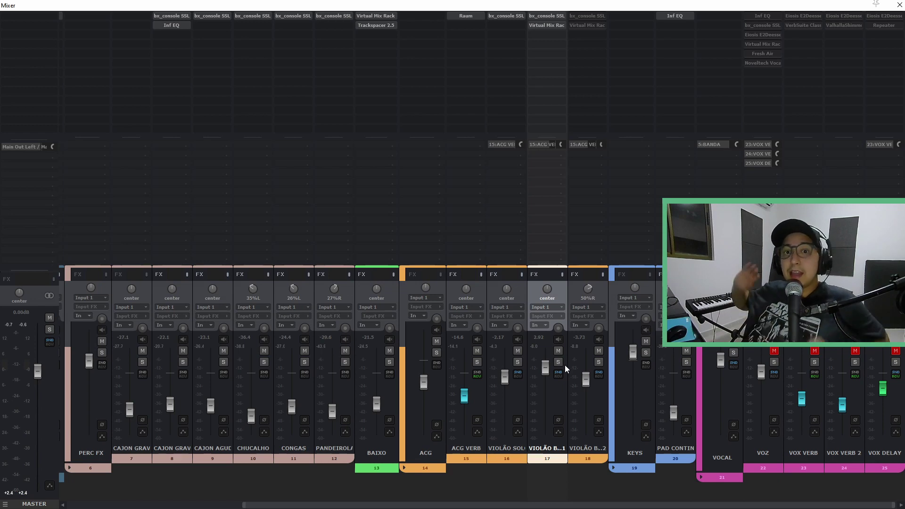
Add the Ozone Imager 2 plugin after Virtual Mix Rack on VIOLÃO BASE 1 and move its window clear of the mixer faders.
double_click(549, 42)
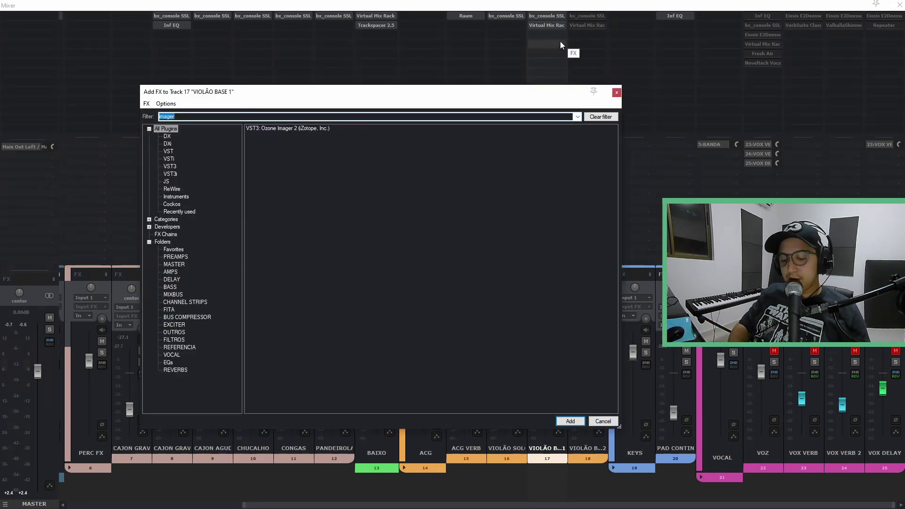
type("imager")
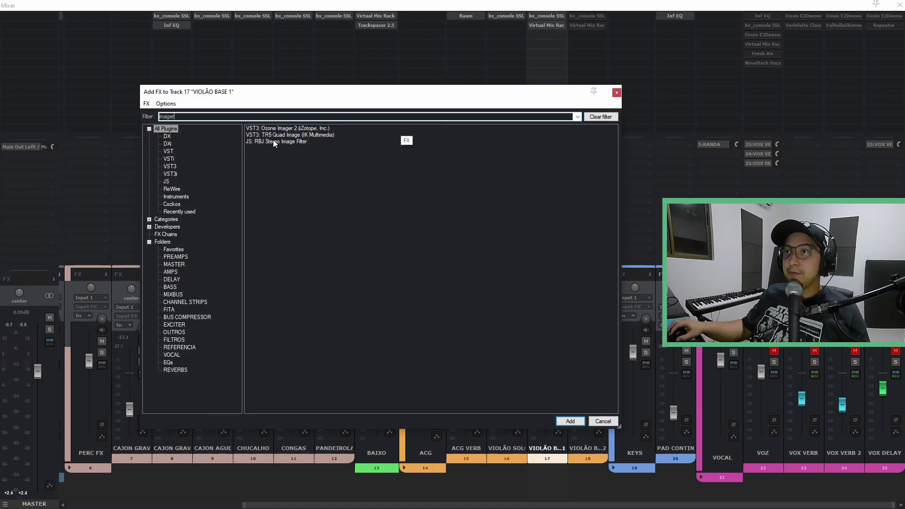
double_click(283, 128)
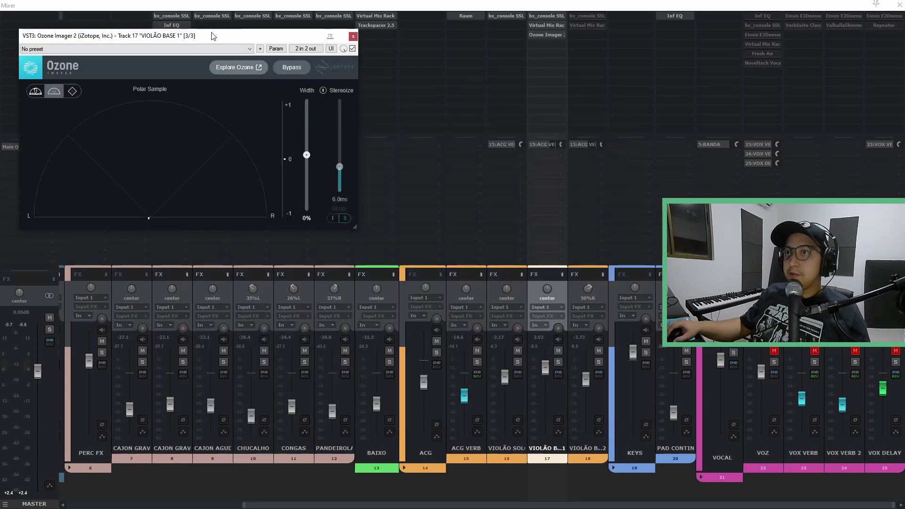
left_click_drag(196, 38, 276, 72)
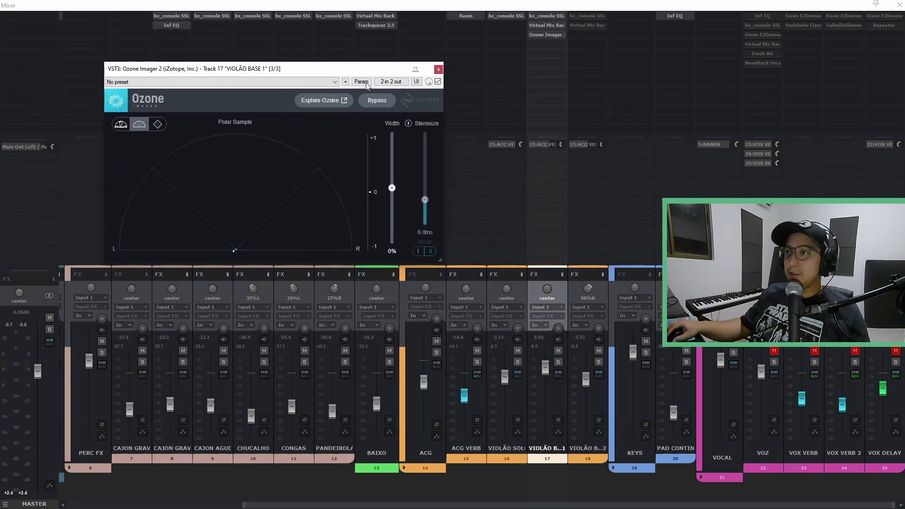
left_click_drag(367, 71, 395, 69)
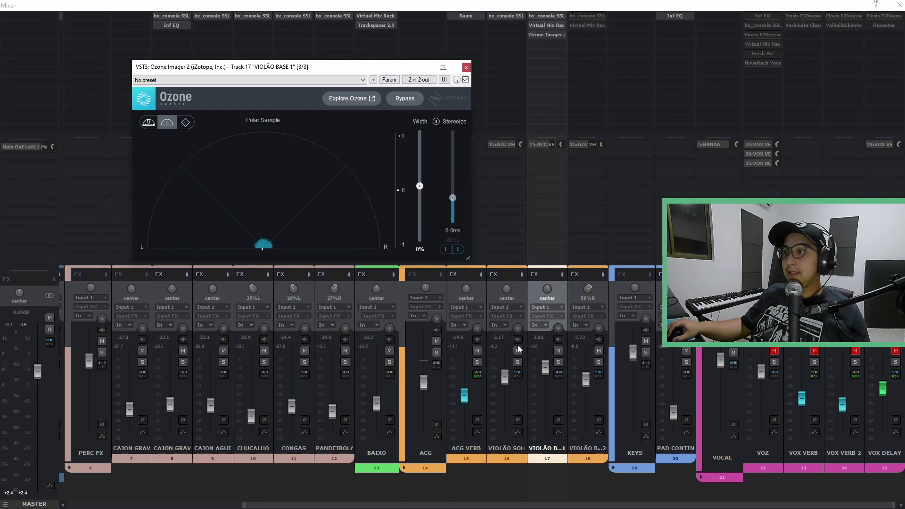
Solo VIOLÃO BASE 1 and, during playback, enable Stereoize in Ozone Imager 2 with Width at 100%.
left_click(558, 362)
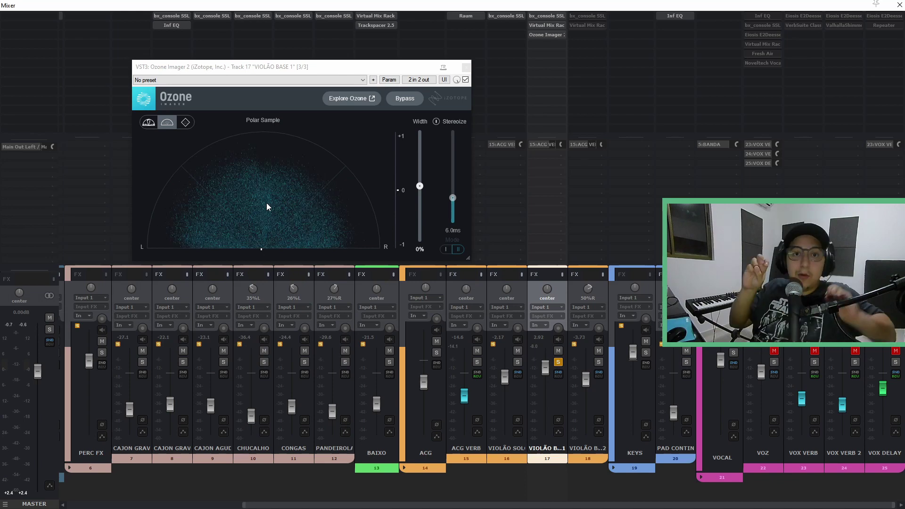
left_click(436, 122)
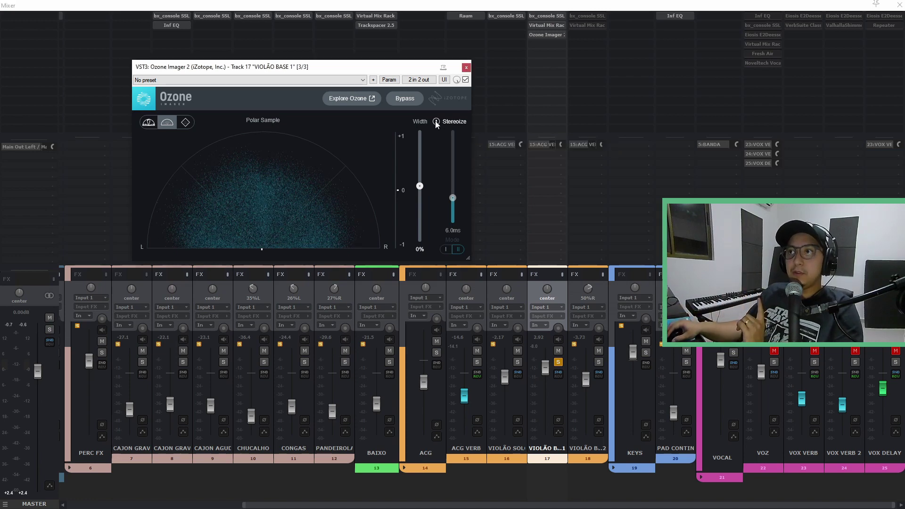
left_click(436, 122)
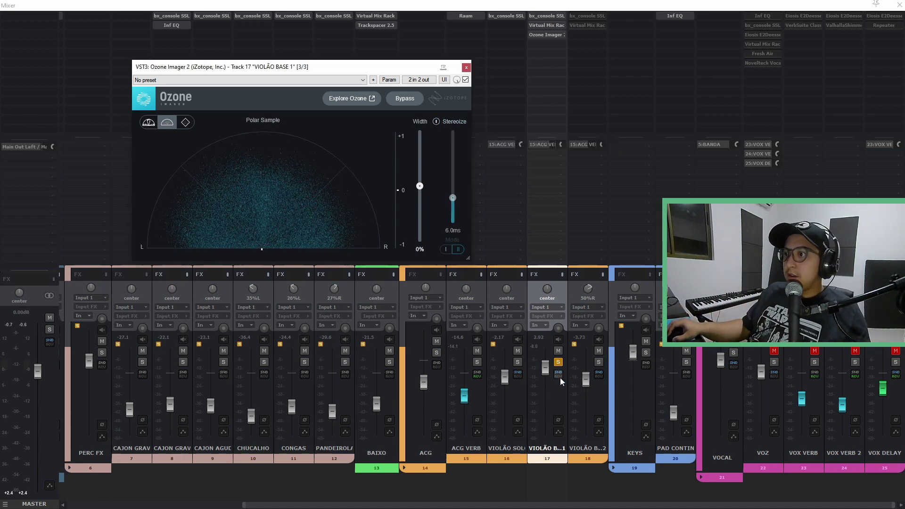
key("space")
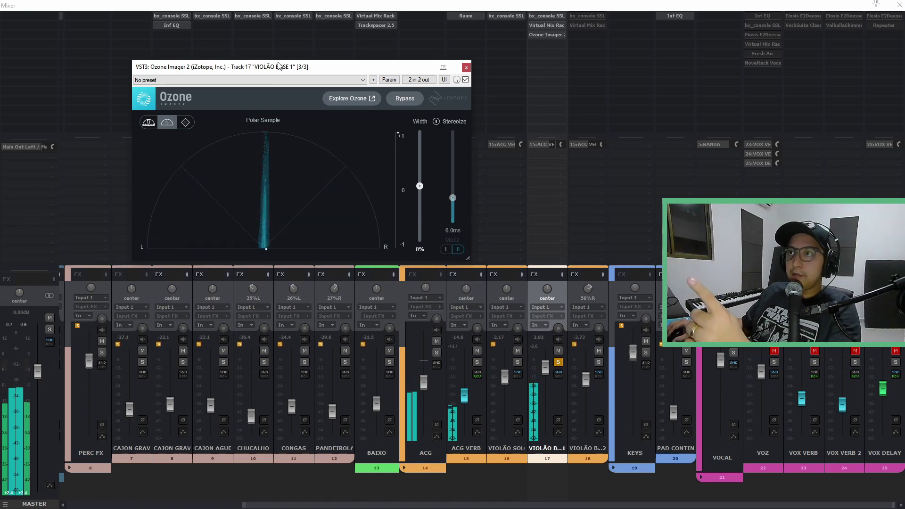
left_click_drag(283, 66, 255, 67)
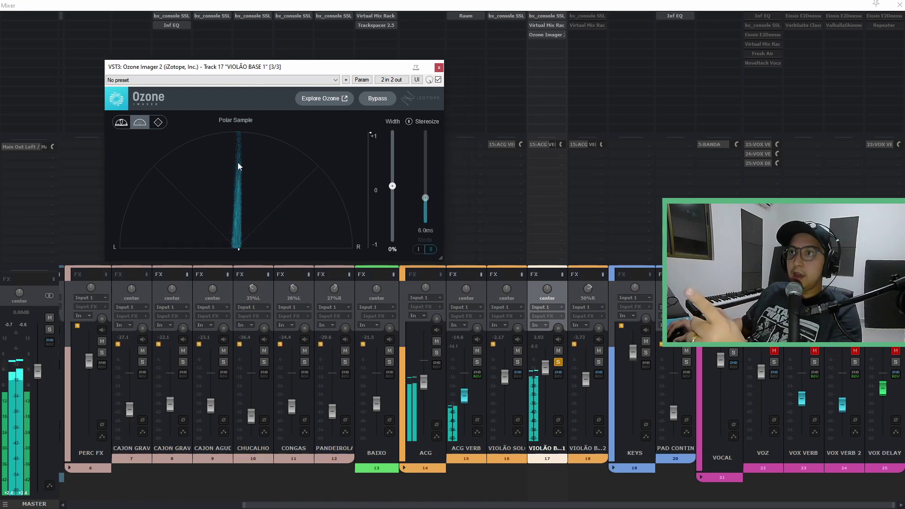
left_click(409, 122)
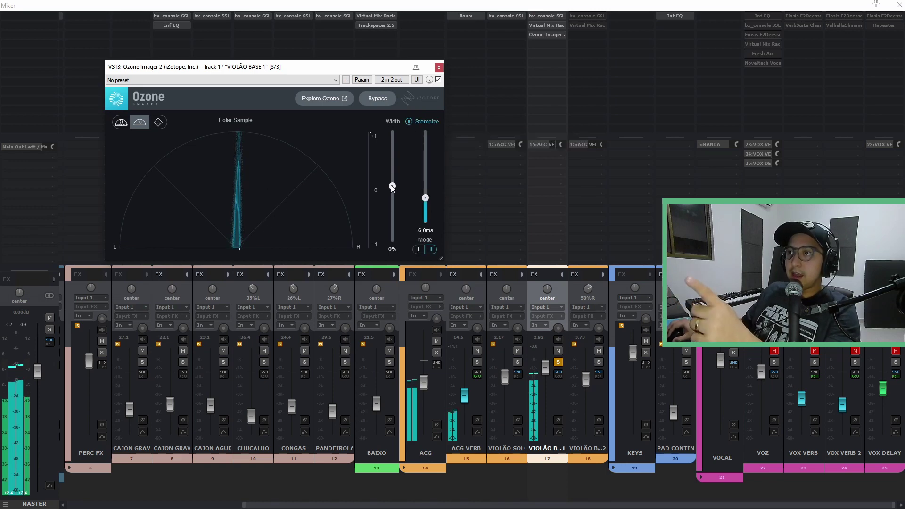
left_click_drag(391, 186, 397, 110)
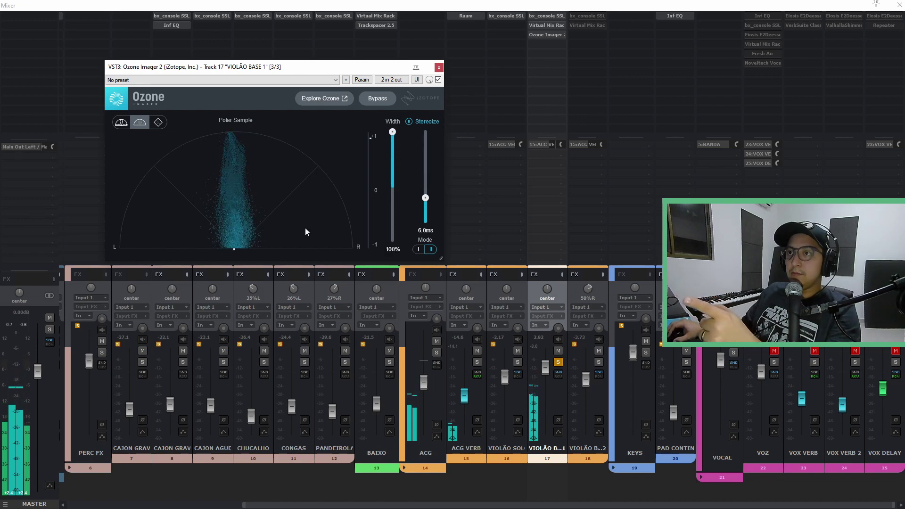
Compare Ozone Imager 2 bypassed and active during playback, leave it active, stop playback and switch Stereoize to mode I.
left_click(372, 99)
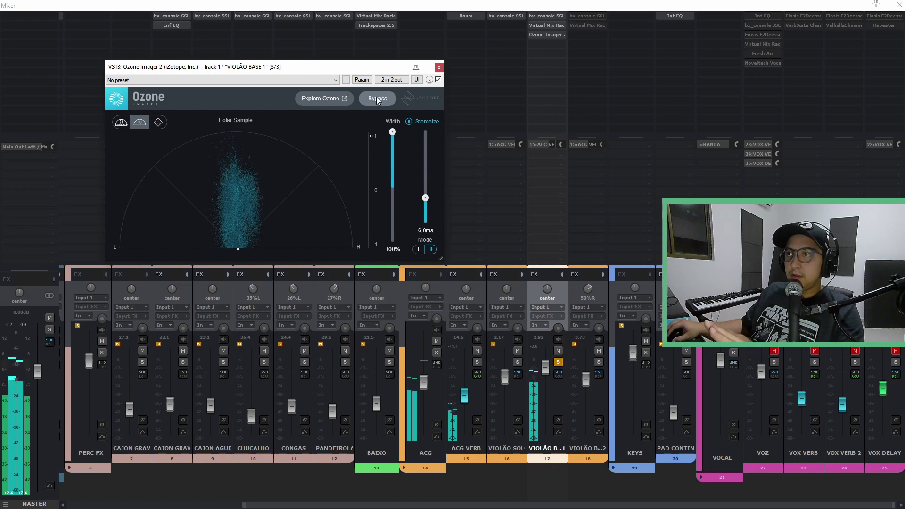
left_click(377, 98)
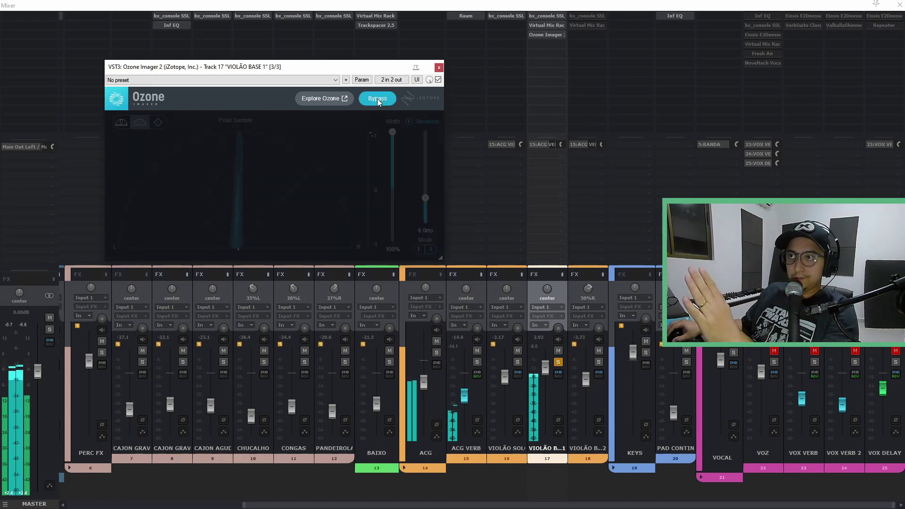
left_click(377, 98)
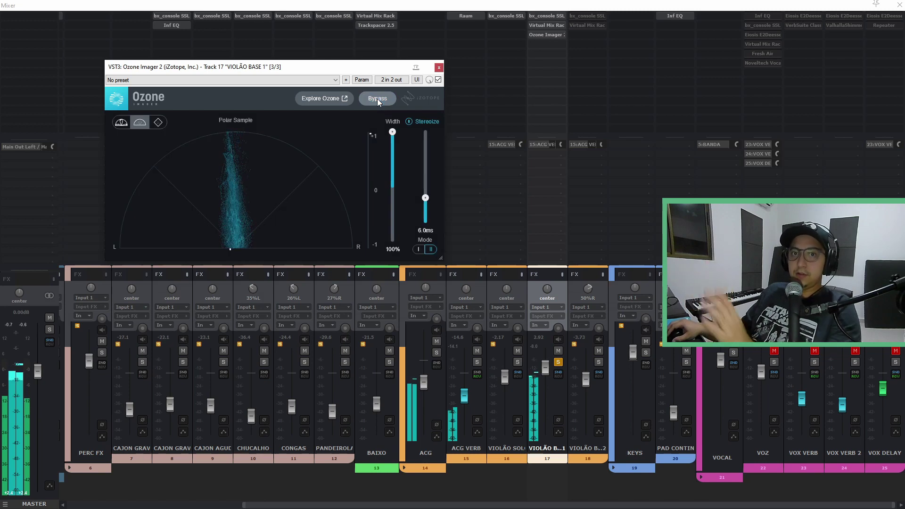
key("space")
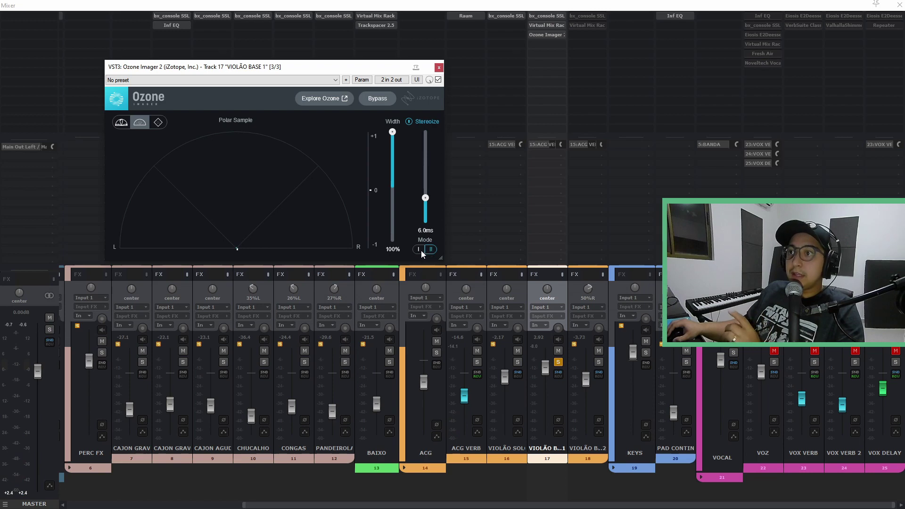
left_click(419, 250)
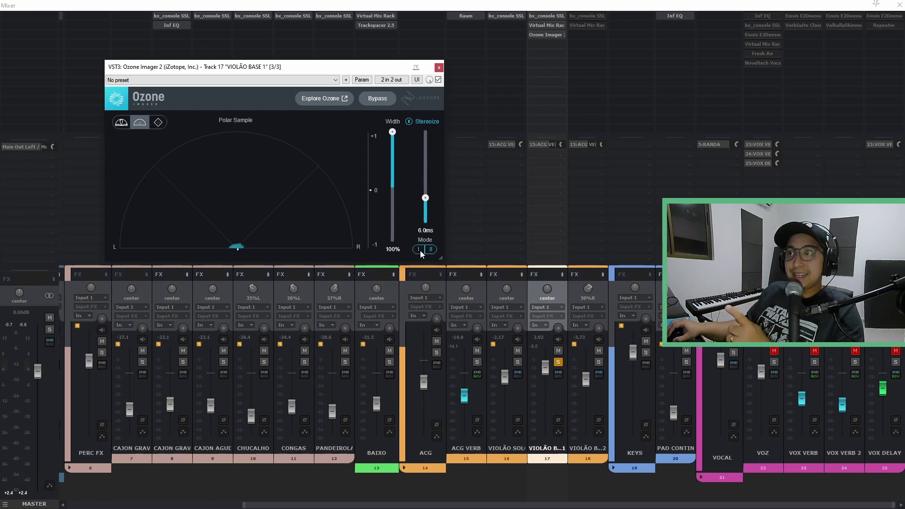
Audition Ozone Imager 2 on VIOLÃO BASE 1 bypassed and active, compare Width at -100% and 100%, and close its window.
left_click(377, 99)
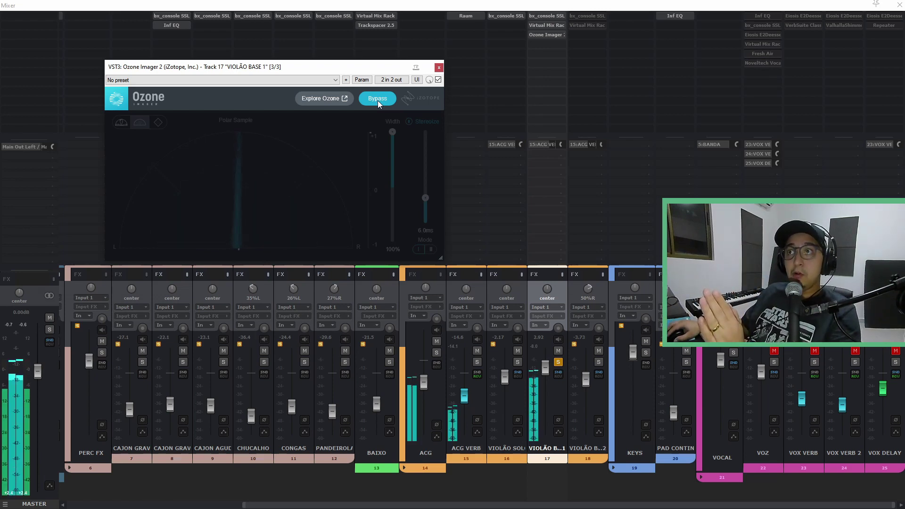
left_click(377, 99)
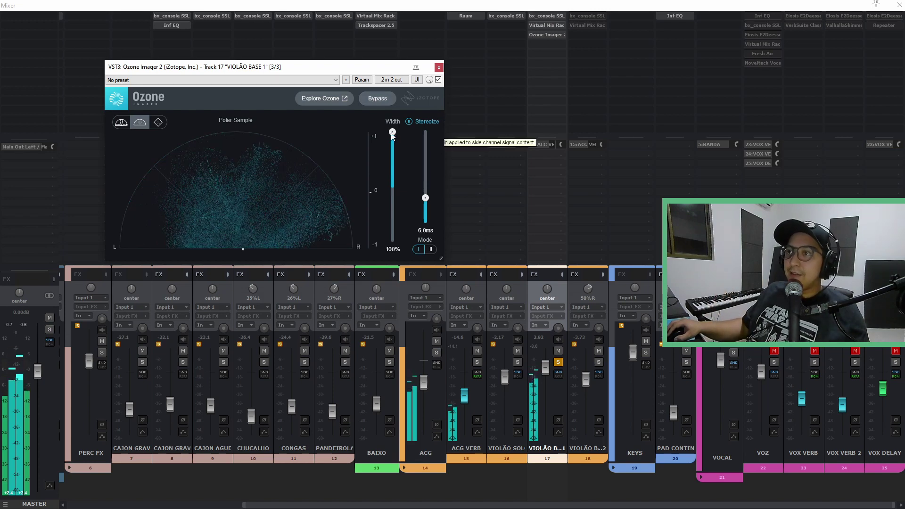
left_click_drag(393, 133, 392, 157)
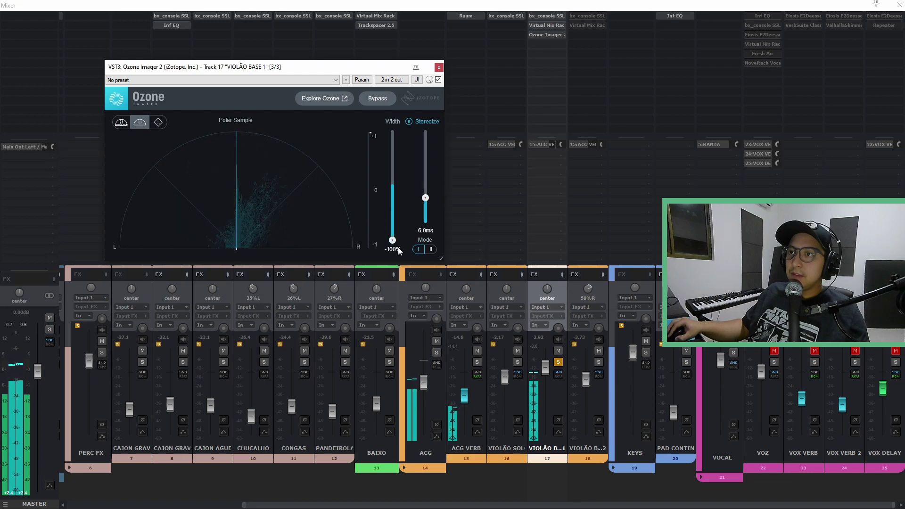
left_click_drag(398, 251, 399, 101)
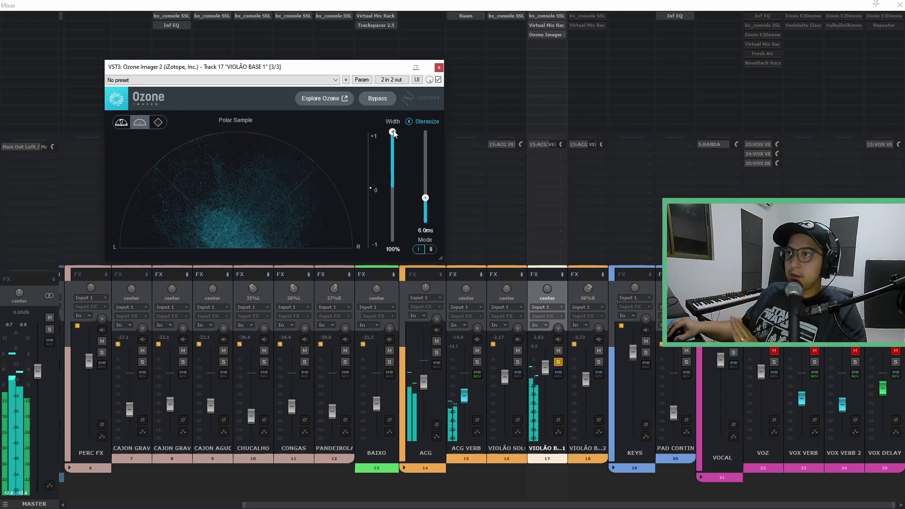
key("Escape")
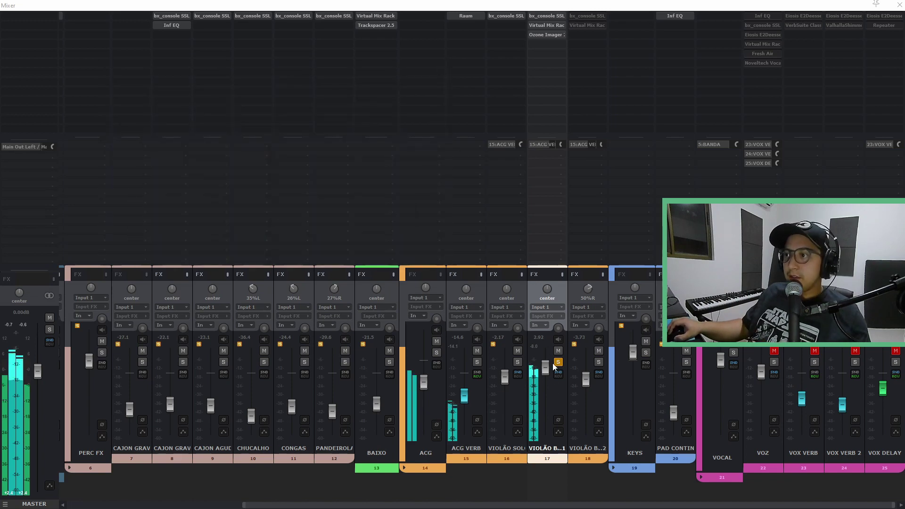
Lower VIOLÃO BASE 1 to about -3.1 dB and take the track out of solo.
left_click_drag(547, 368, 536, 383)
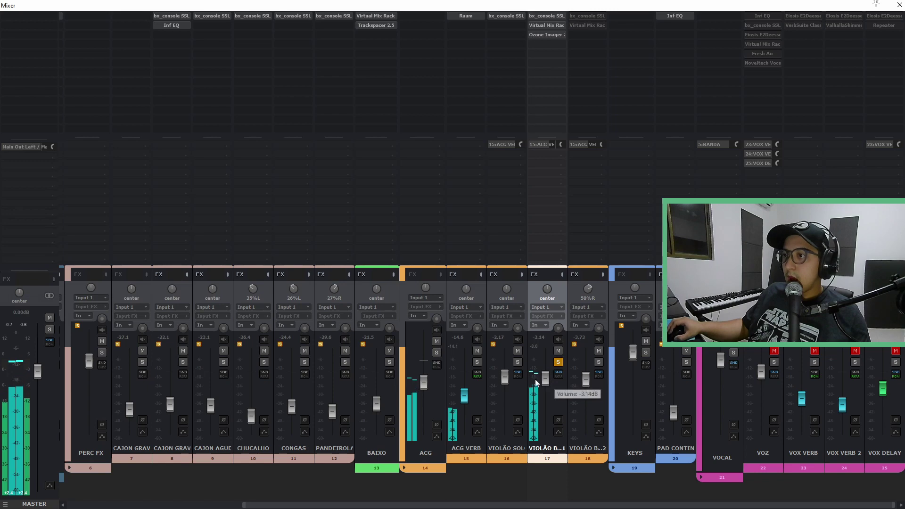
left_click(479, 403)
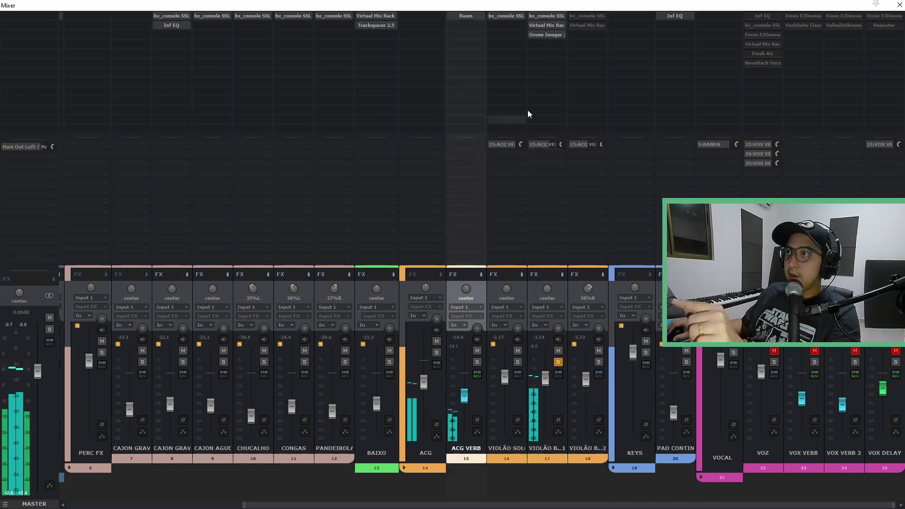
left_click(558, 362)
Solo ACG VERB with VIOLÃO SOLO muted, try VIOLÃO BASE 1 at about -5.7 dB, and return to the full mix.
left_click(478, 362)
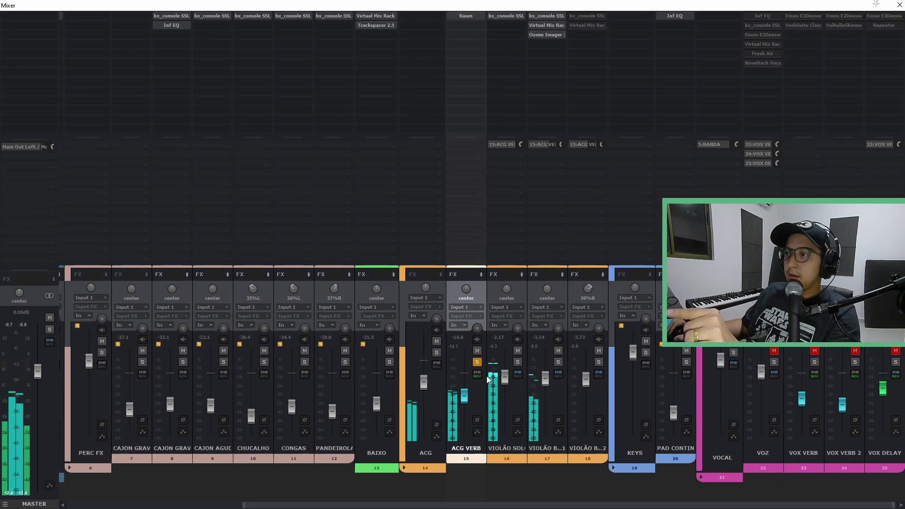
left_click(517, 352)
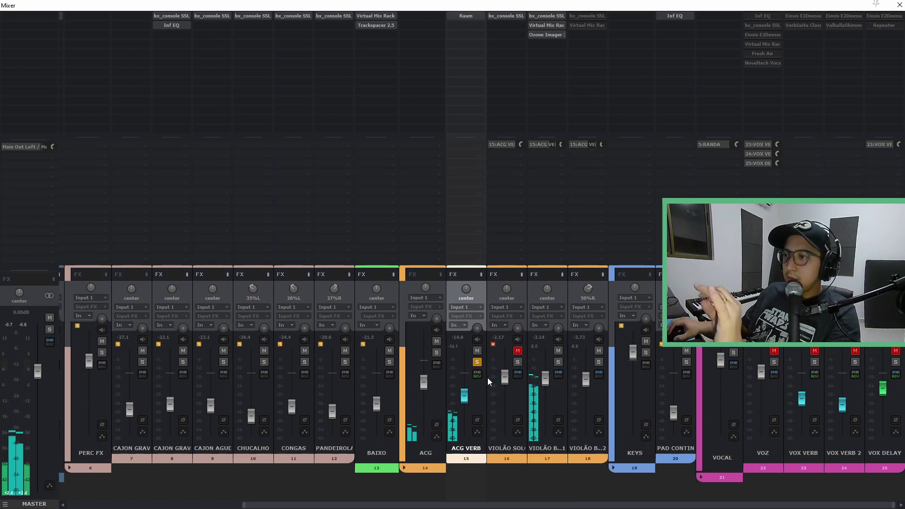
mouse_move(548, 380)
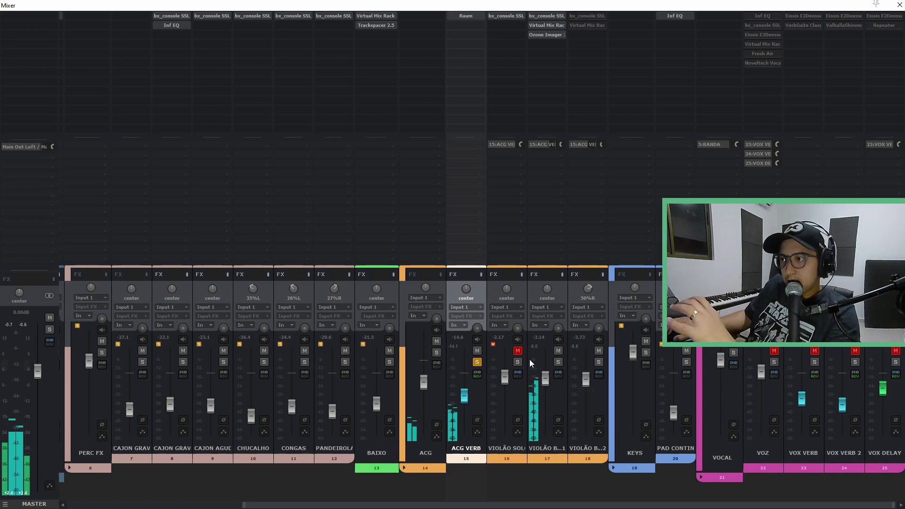
mouse_move(546, 377)
left_mouse_down()
mouse_move(548, 343)
mouse_move(541, 384)
left_mouse_up()
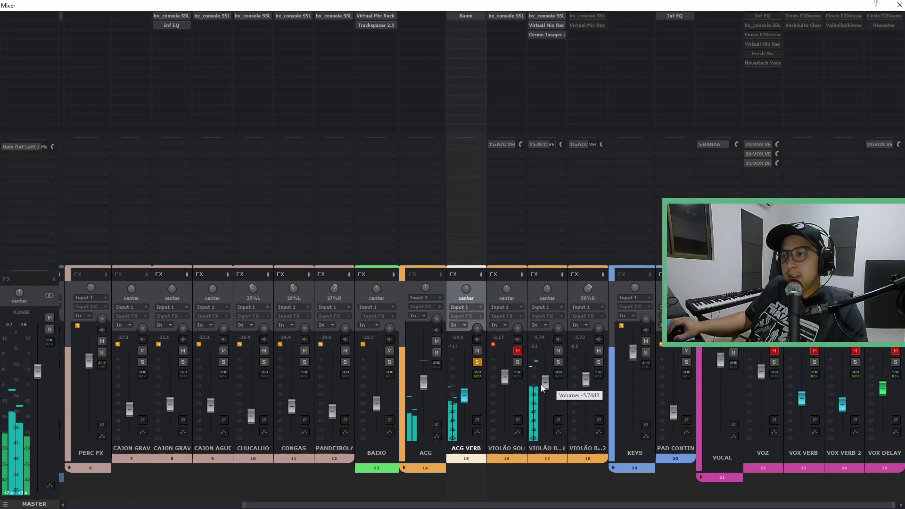
left_click(476, 362)
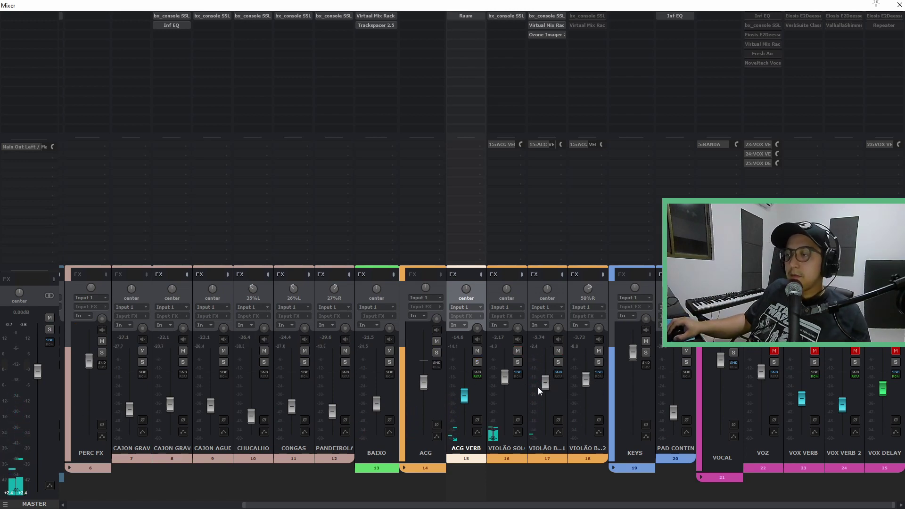
Compare Ozone Imager 2 bypassed and active in the full mix and set VIOLÃO BASE 1 to about -1.9 dB.
left_click_drag(548, 386, 547, 374)
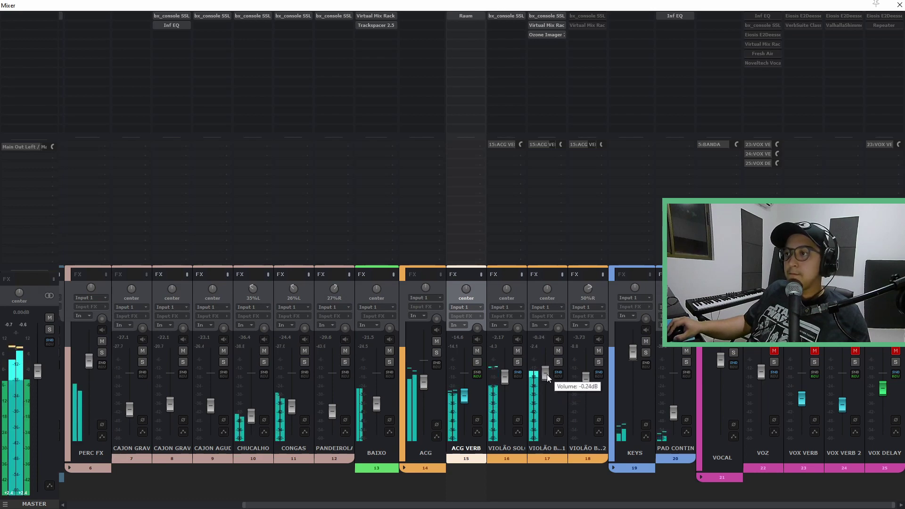
left_click(545, 33)
left_click_drag(333, 64, 297, 60)
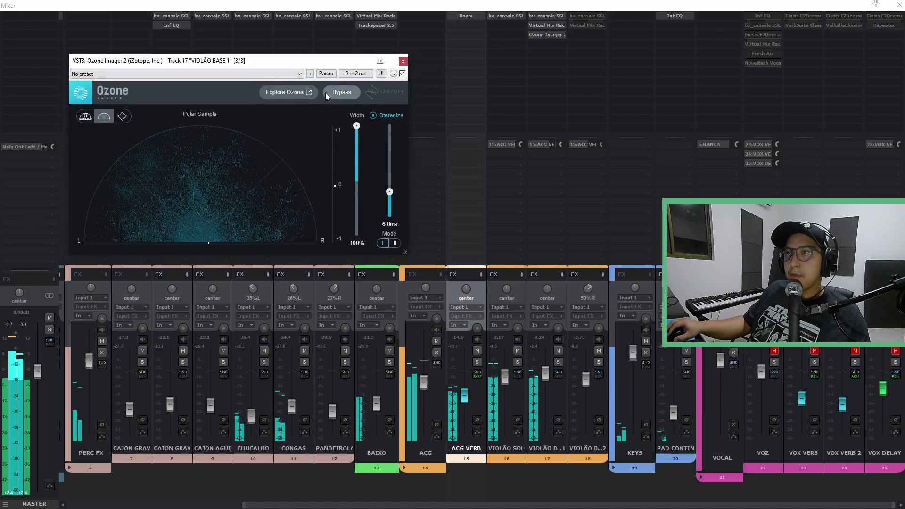
left_click(341, 92)
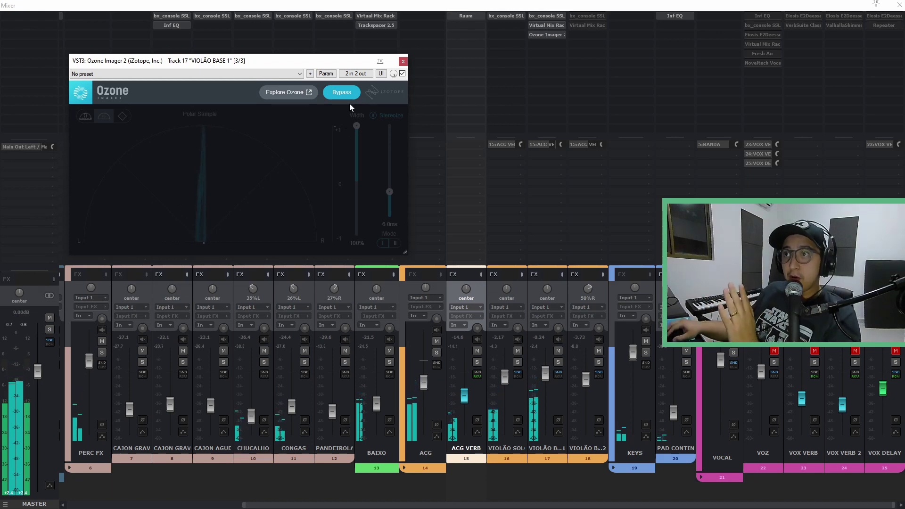
left_click(354, 92)
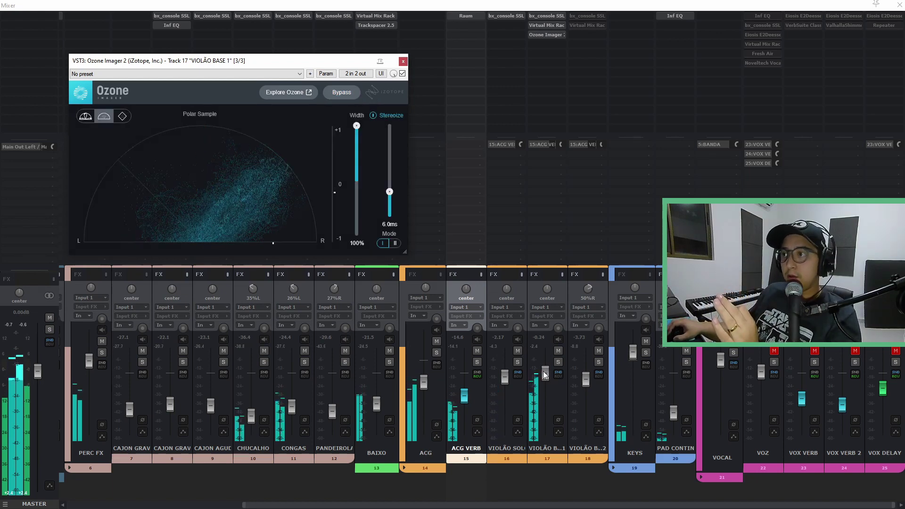
left_click_drag(542, 375, 542, 377)
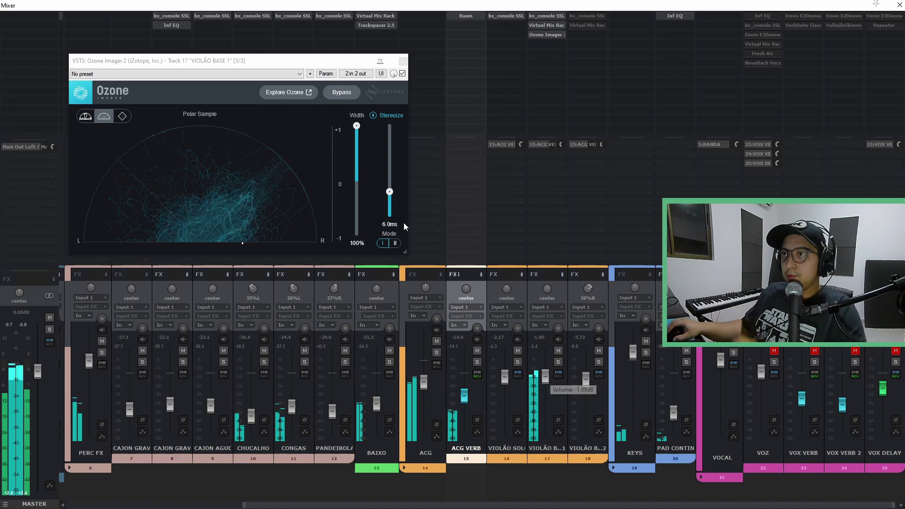
Check the VIOLÃO BASE 1 widening once more bypassed and active, leave it active and close the plugin window.
left_click(341, 93)
left_click(342, 93)
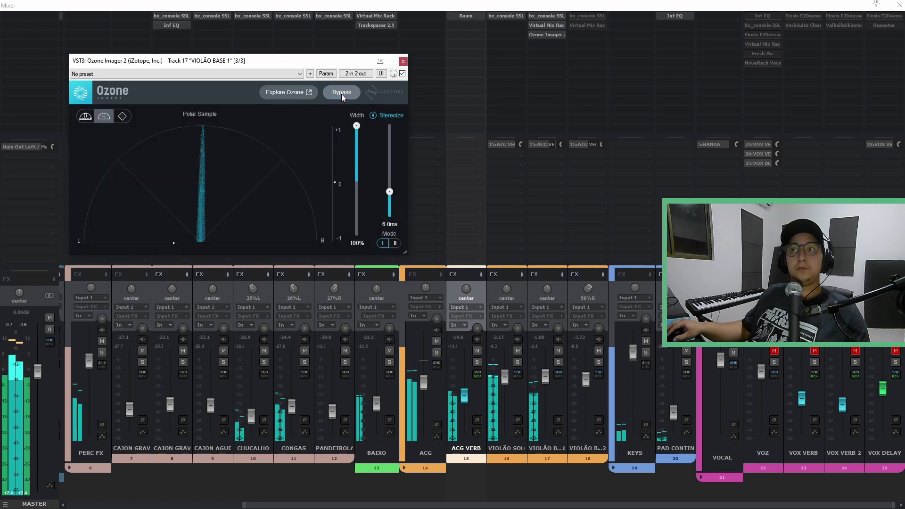
left_click(404, 62)
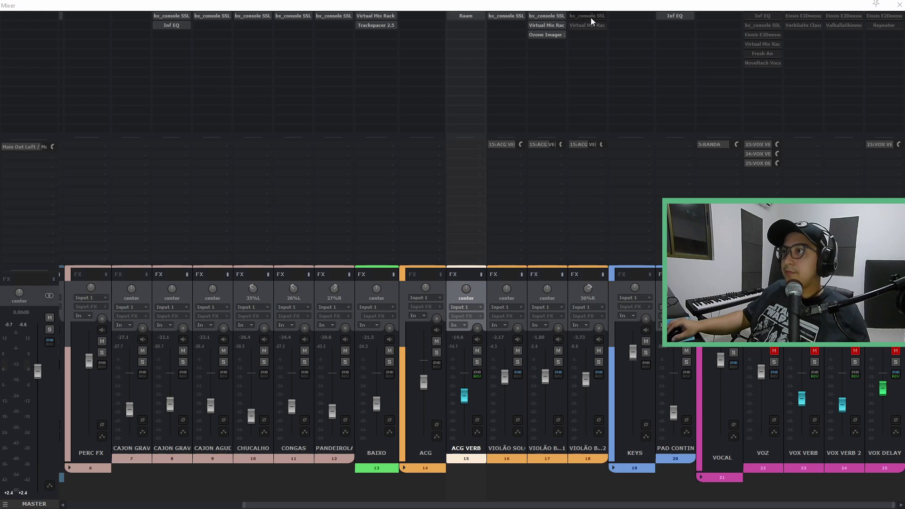
Enable bx_console SSL and Virtual Mix Rack on VIOLÃO BASE 2 and place the edit cursor near bar 46, where its audio starts.
left_click_drag(591, 18, 591, 19)
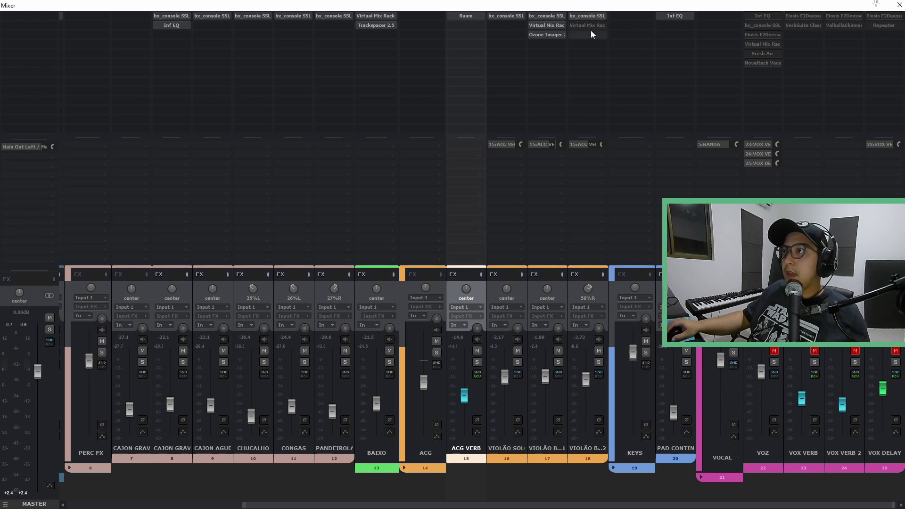
left_click(600, 401)
key("ctrl+m")
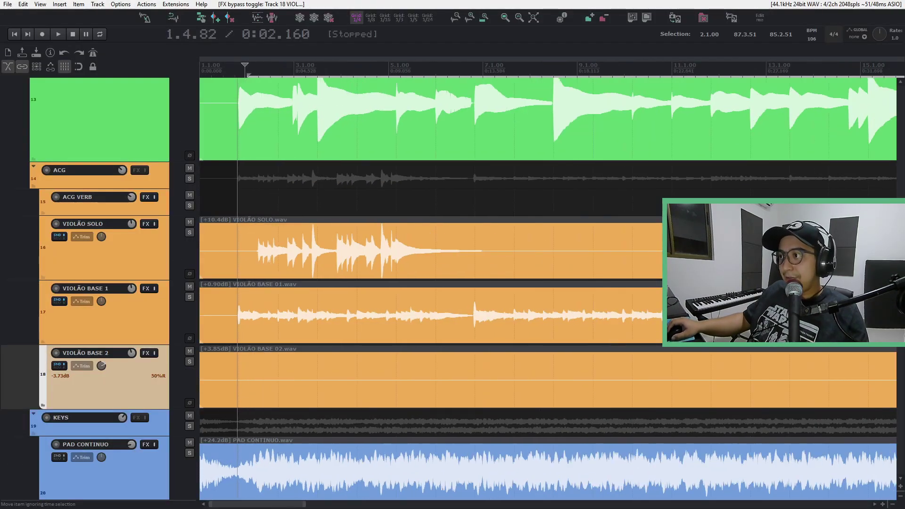
scroll(561, 61, "down", 8)
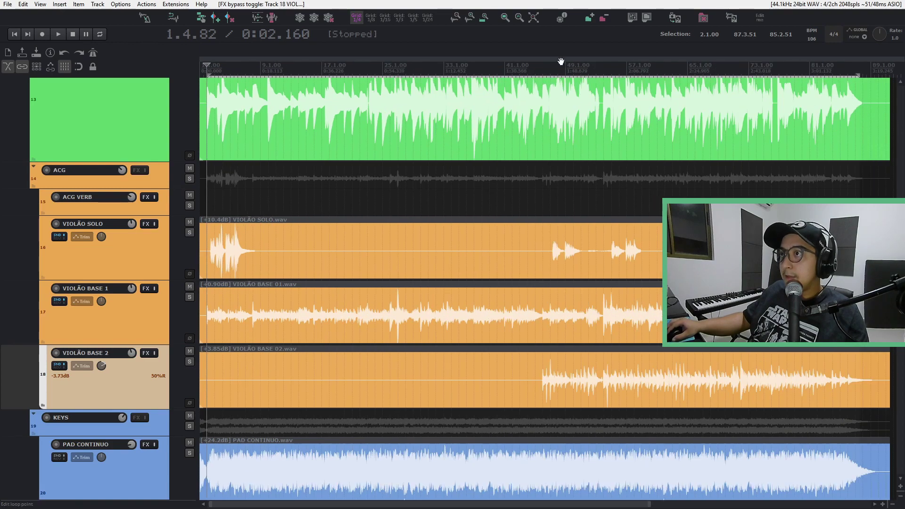
left_click(543, 69)
scroll(543, 68, "up", 6)
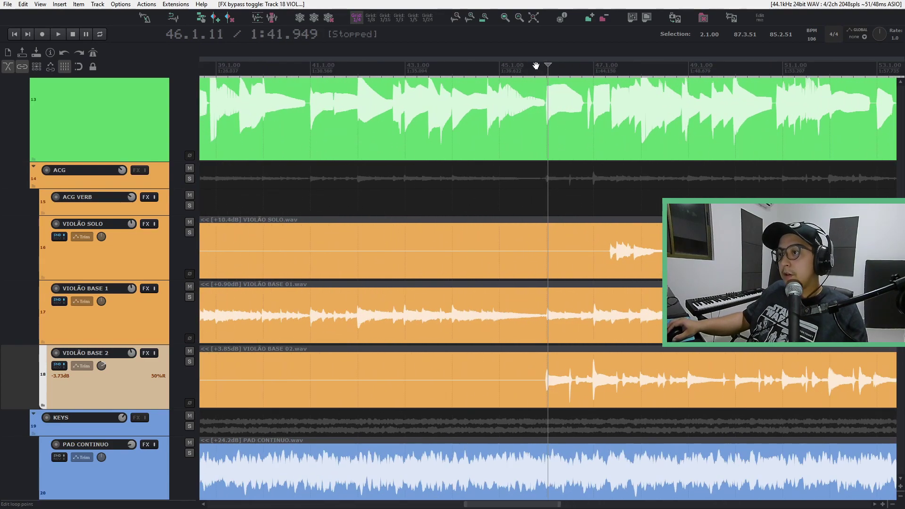
Review the bx_console SSL 4000 E and Virtual Mix Rack FG-116 settings on VIOLÃO BASE 2, closing each window.
key("ctrl+m")
left_click(586, 17)
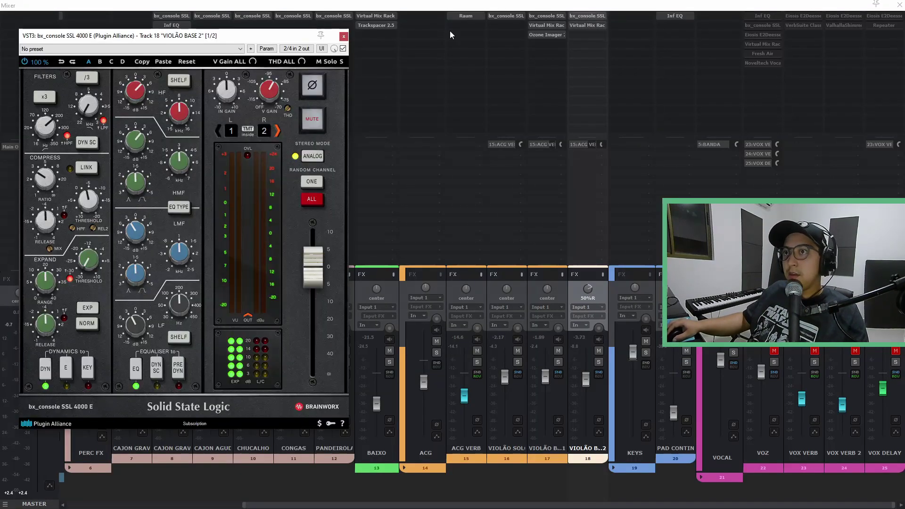
left_click(345, 37)
left_click(587, 26)
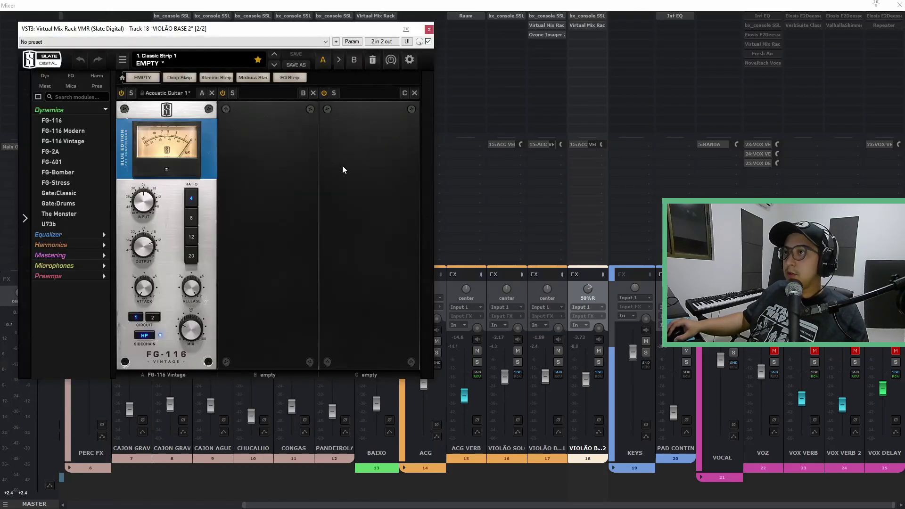
left_click(429, 29)
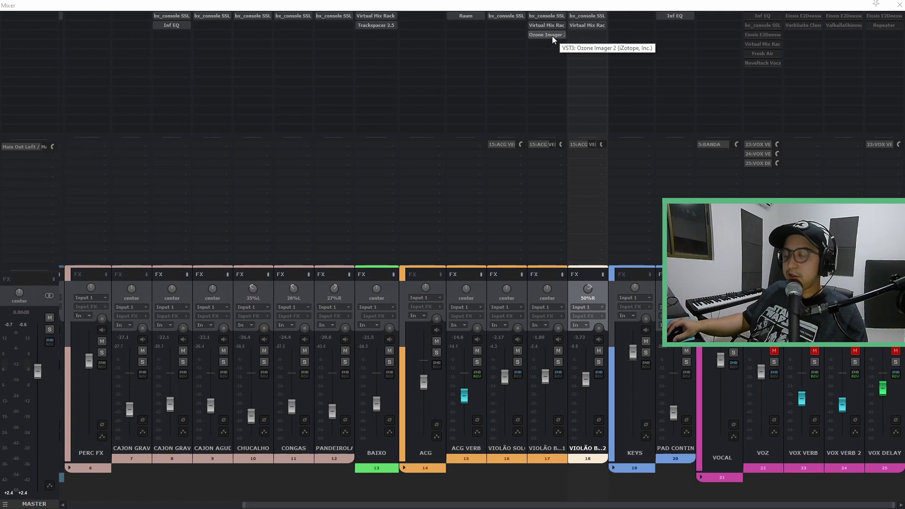
Show the pan envelope of VIOLÃO BASE 1 in the arrangement around the entry of VIOLÃO BASE 2.
key("ctrl+m")
left_click(127, 326)
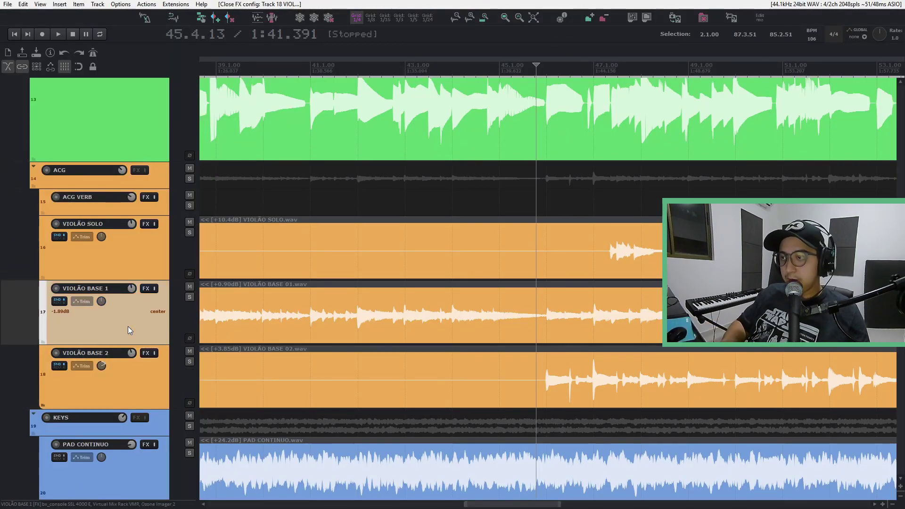
key("p")
key("minus")
key("minus")
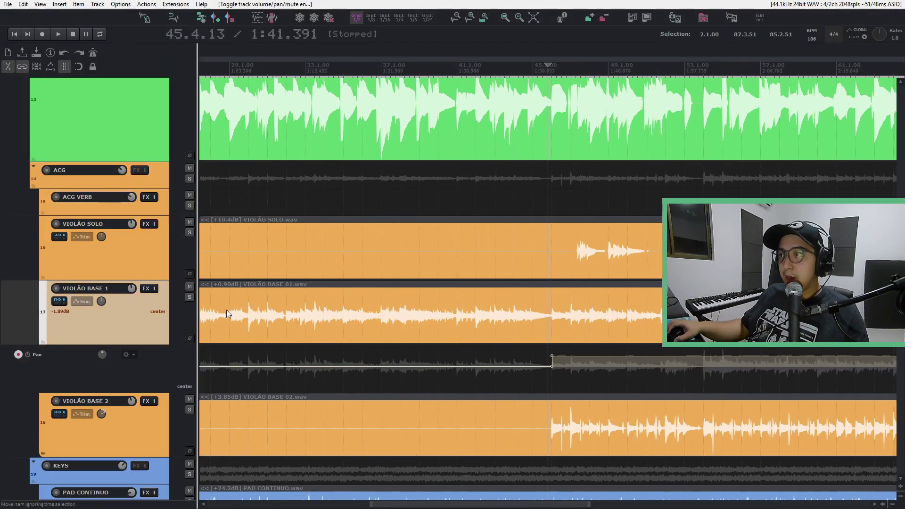
Examine the VIOLÃO BASE 1 pan automation where VIOLÃO BASE 2 enters, alongside both tracks' plugins and panning in the mixer.
key("ctrl+m")
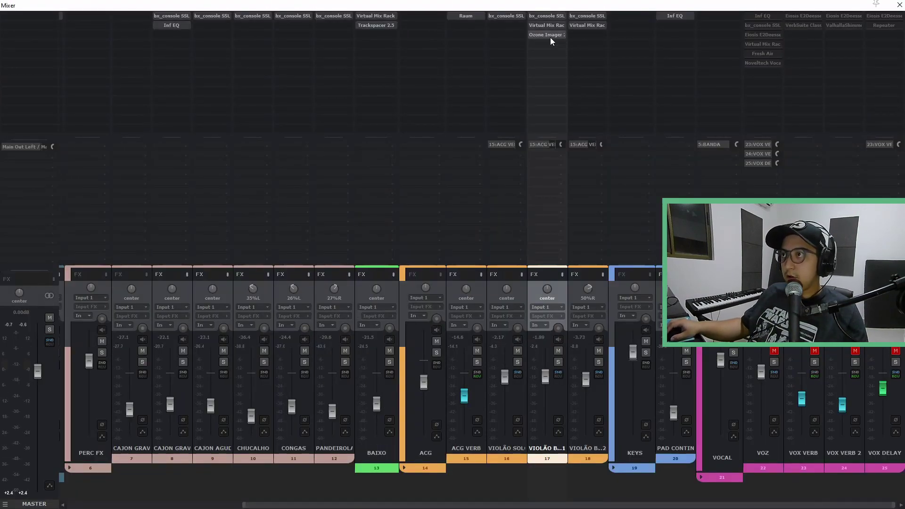
key("ctrl+m")
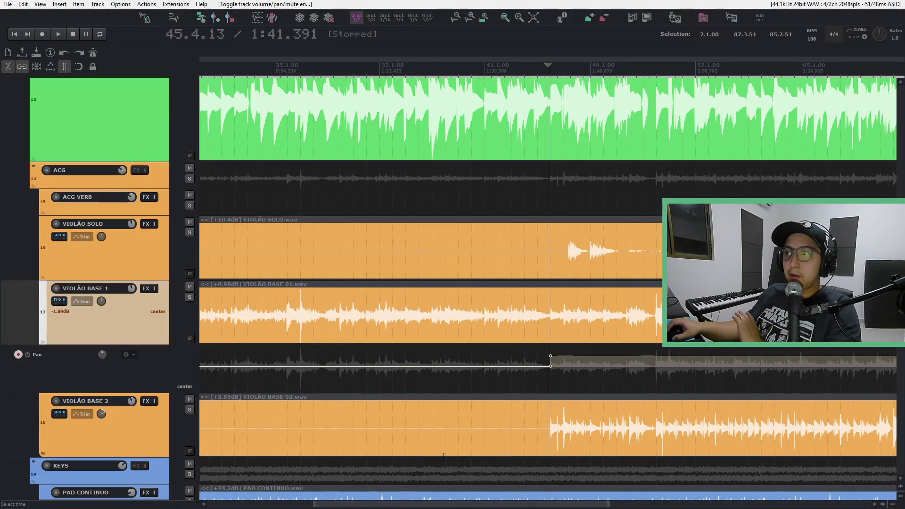
key("ctrl+m")
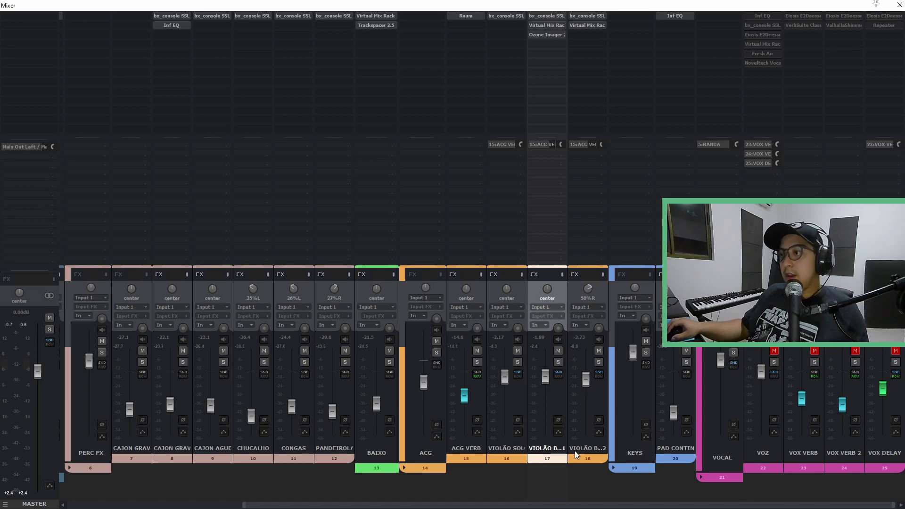
left_click(601, 412)
key("ctrl+m")
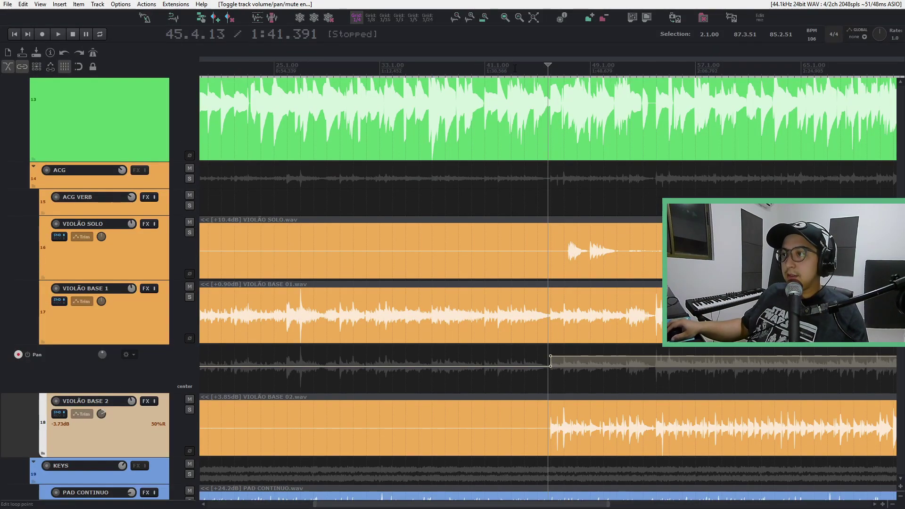
scroll(563, 366, "up", 4)
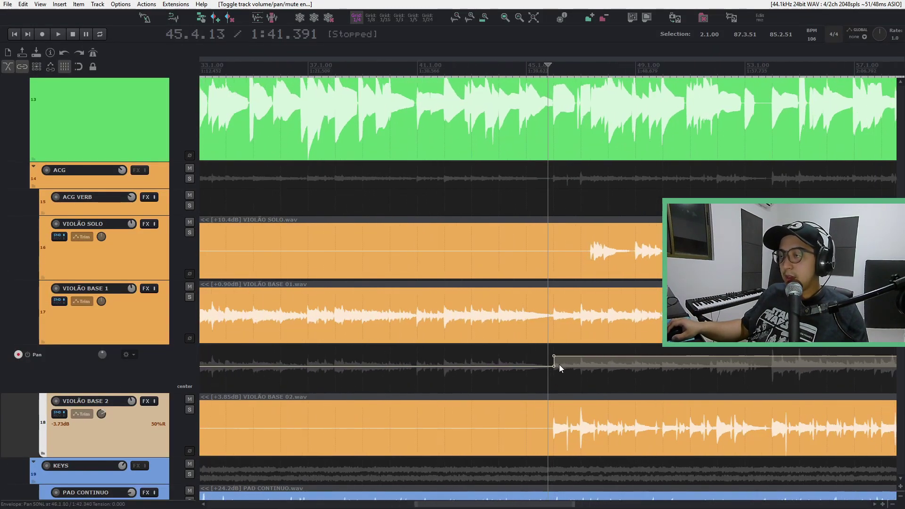
scroll(565, 377, "down", 3)
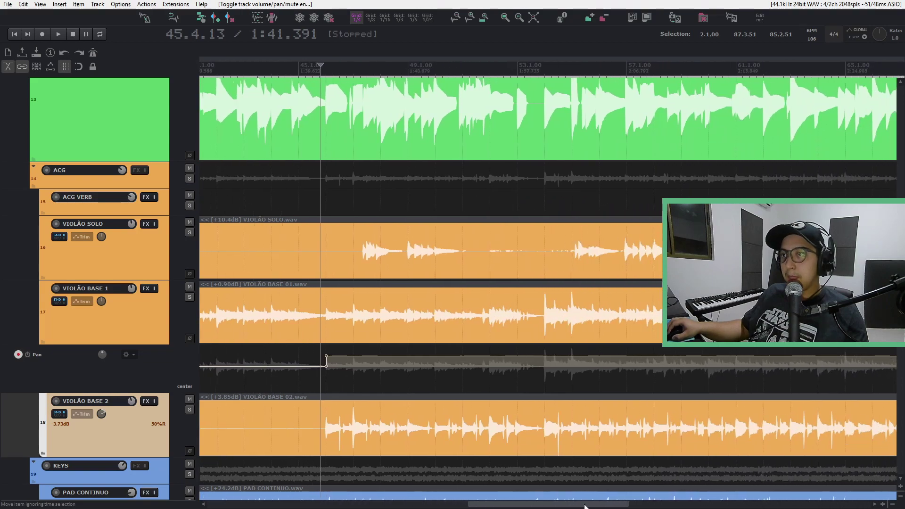
scroll(428, 361, "down", 1)
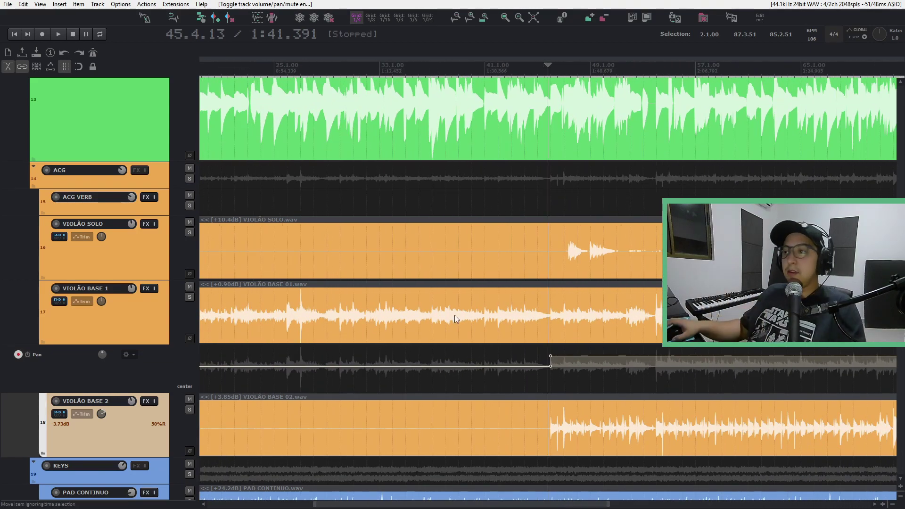
Play the mix from around bar 40, set the ACG VERB volume to -7.14 dB and adjust the VIOLÃO BASE 1 level.
left_click(476, 68)
left_click(460, 68)
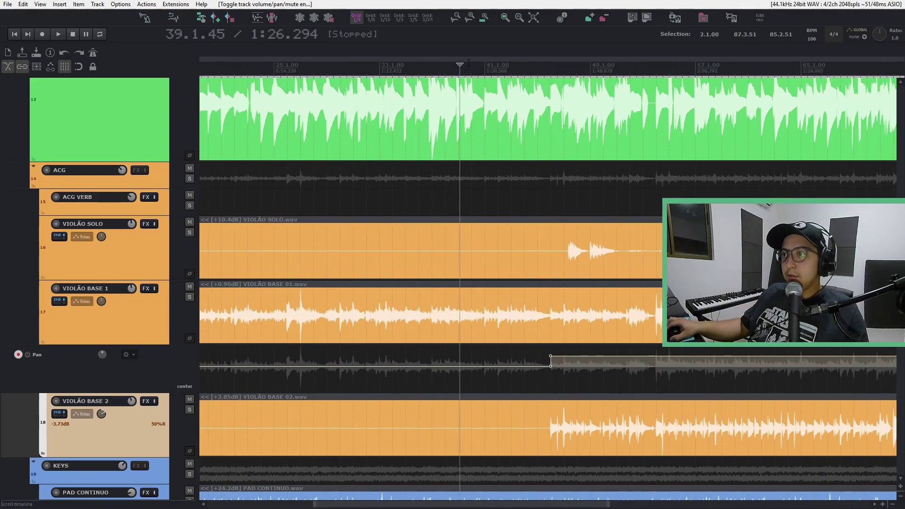
left_click(478, 68)
key("space")
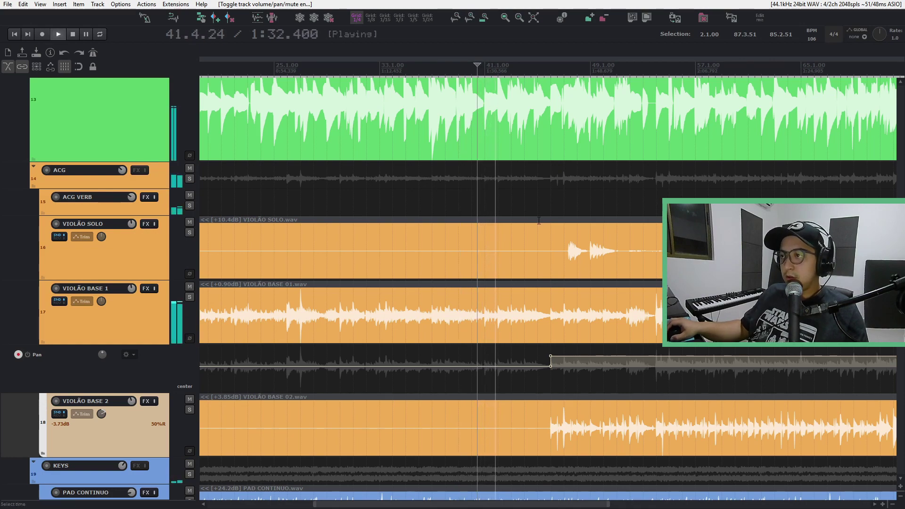
key("ctrl+m")
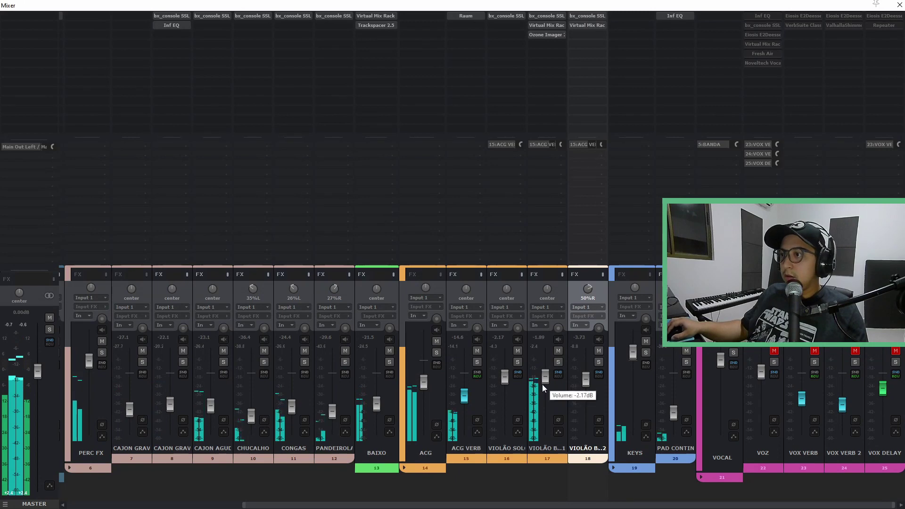
scroll(466, 398, "up", 3)
scroll(466, 396, "up", 3)
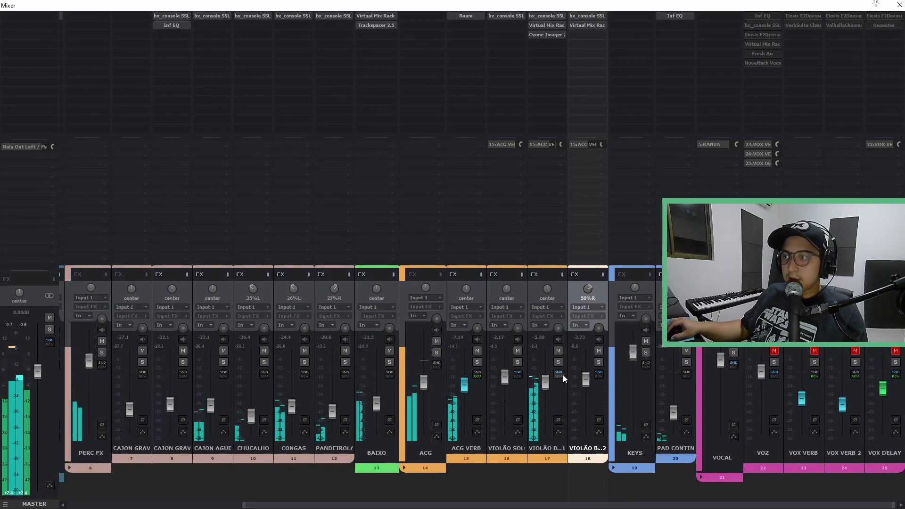
key("ctrl+m")
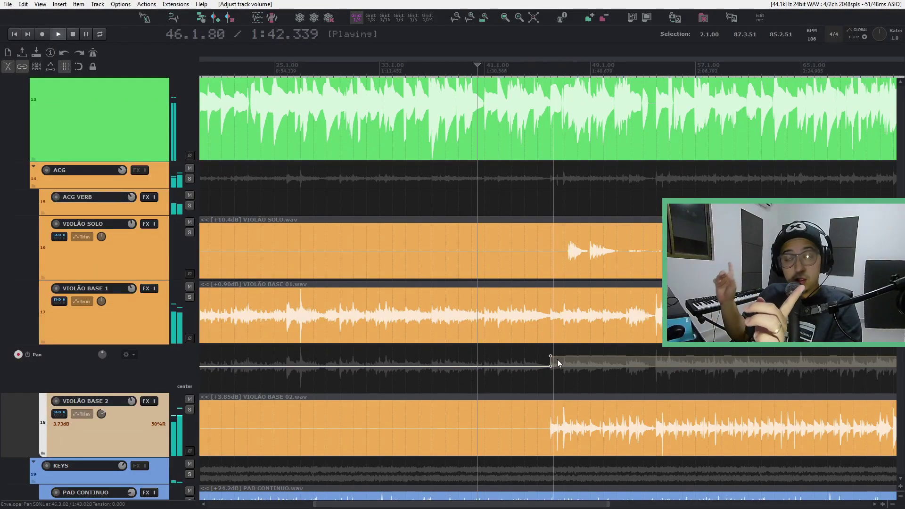
Balance VIOLÃO BASE 1 against VIOLÃO BASE 2 during playback, setting the VIOLÃO BASE 1 volume to -1.70 dB.
key("ctrl+m")
scroll(546, 375, "up", 5)
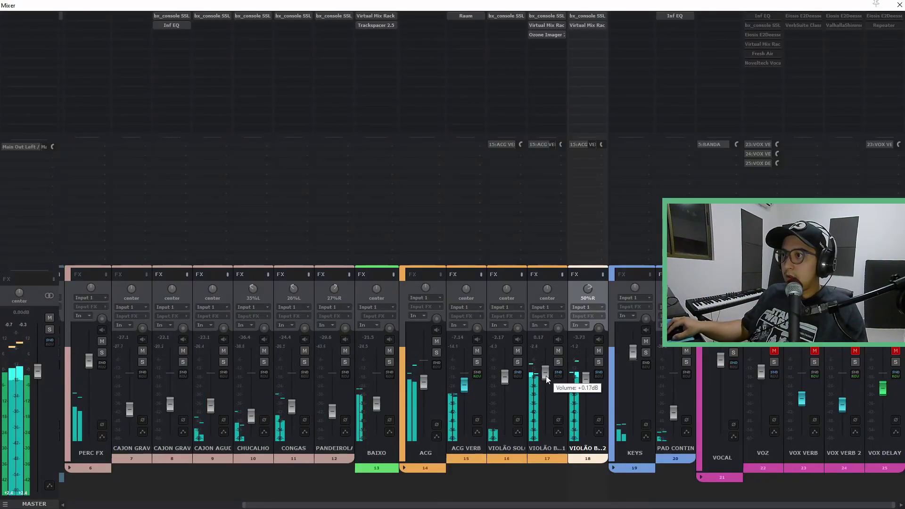
scroll(545, 378, "down", 1)
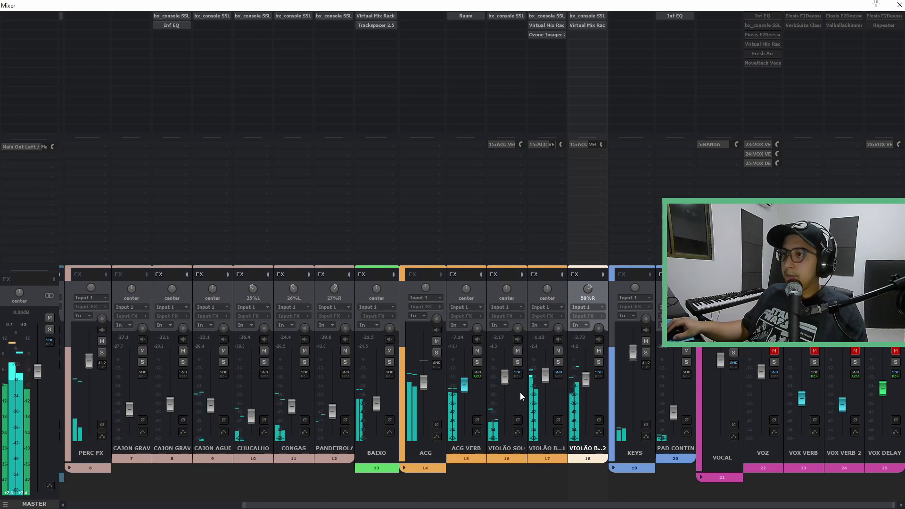
mouse_move(547, 378)
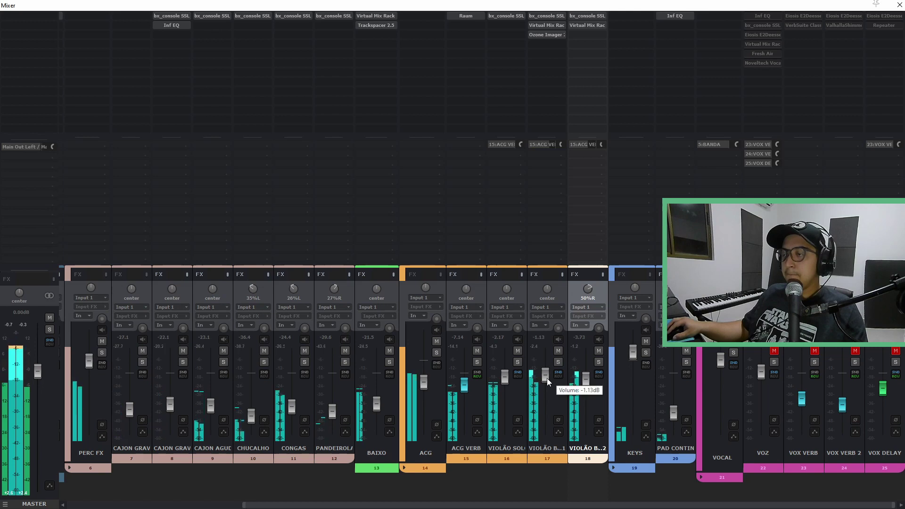
scroll(547, 377, "down", 2)
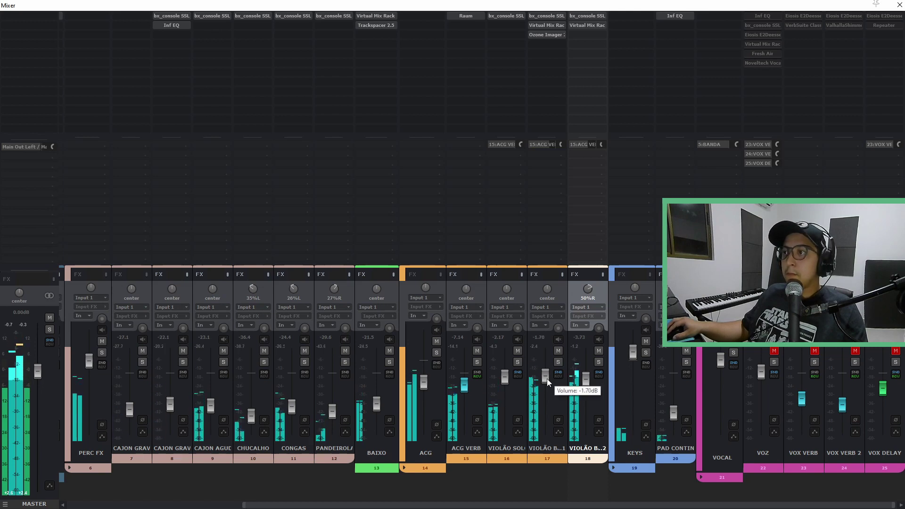
Audition VIOLÃO BASE 2 in solo and view the whole VIOLÃO BASE 1 pan envelope in the arrangement.
left_click(599, 362)
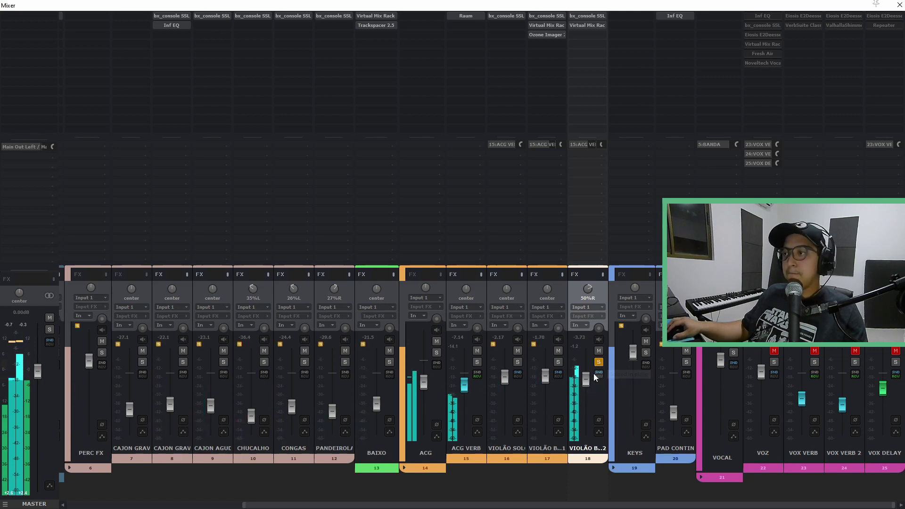
left_click(598, 362)
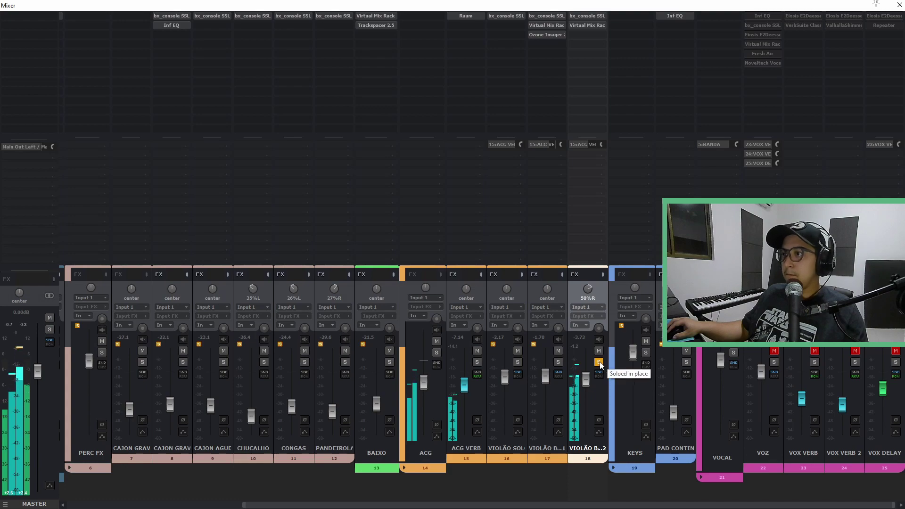
key("ctrl+m")
scroll(606, 360, "down", 4)
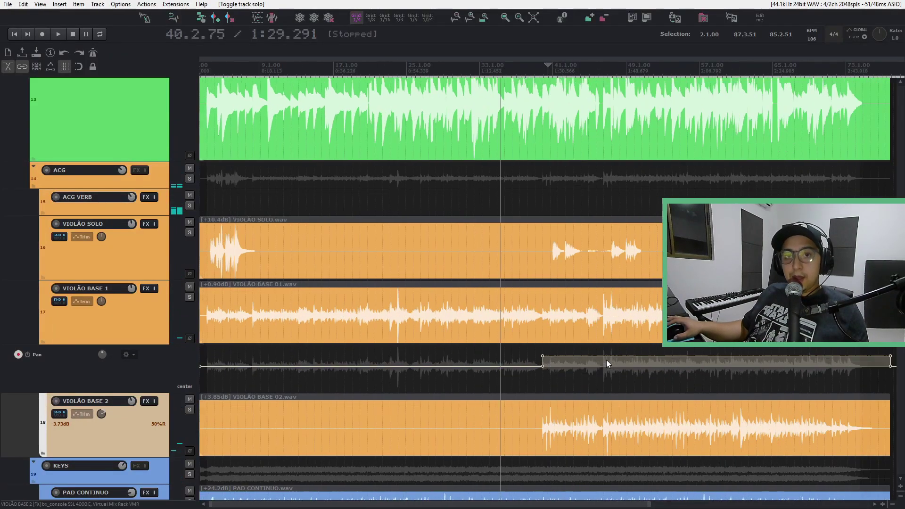
key("ctrl+m")
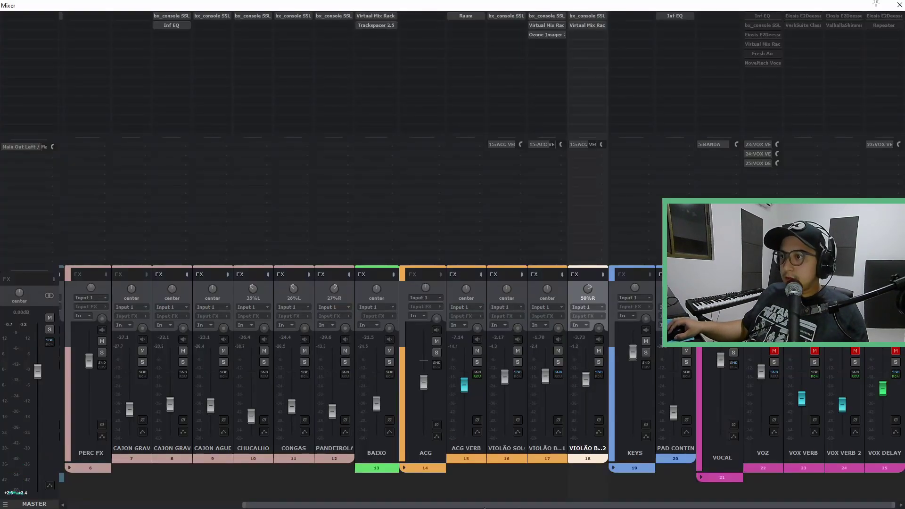
Audition the ACG folder in solo from just before bar 2, and compare it with the full mix in the mixer.
left_click(479, 392, "shift")
left_click(436, 358)
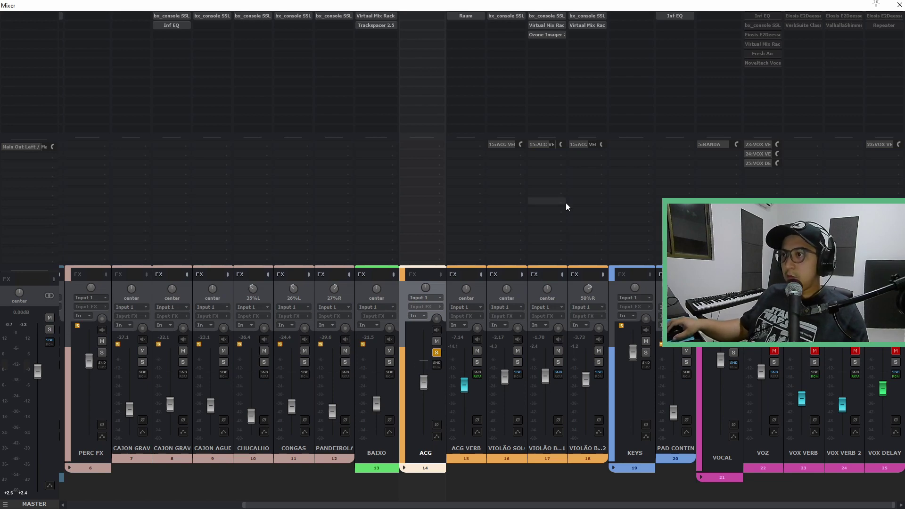
key("ctrl+m")
scroll(498, 183, "up", 6)
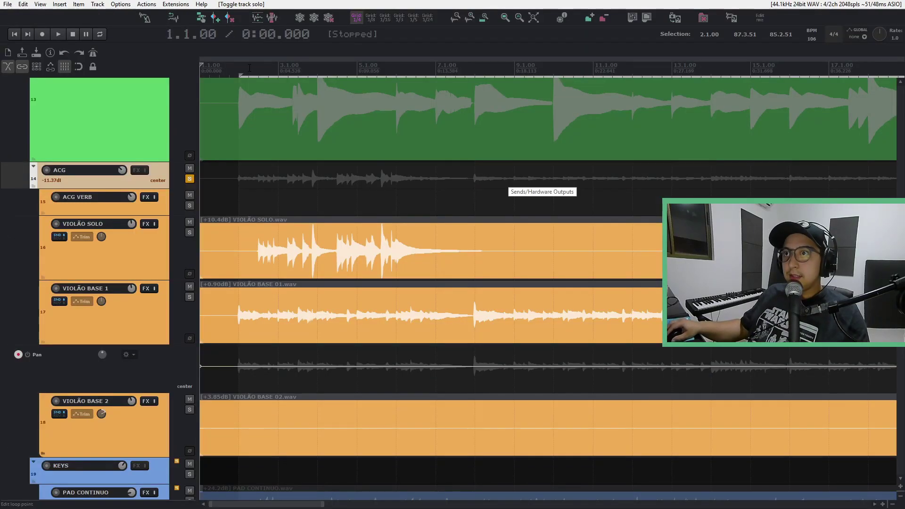
left_click(235, 67)
scroll(315, 82, "up", 5)
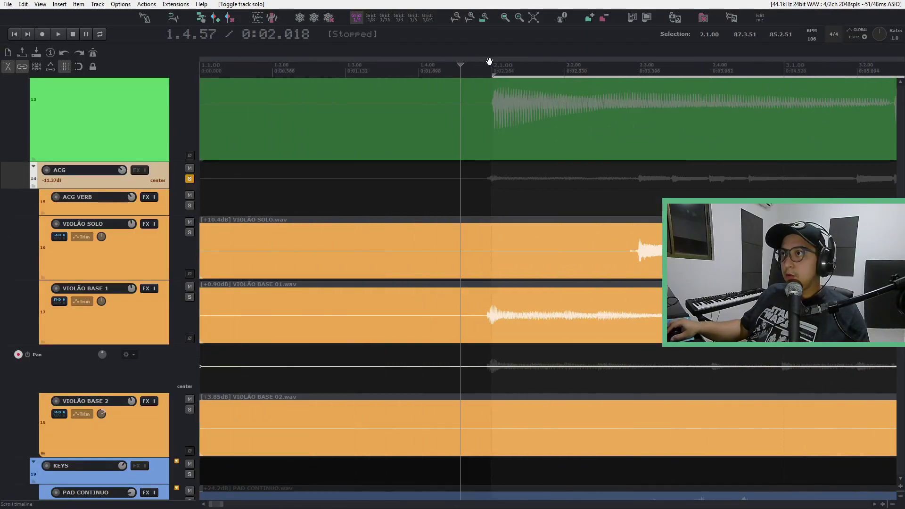
left_click(488, 67)
left_click(481, 68)
key("space")
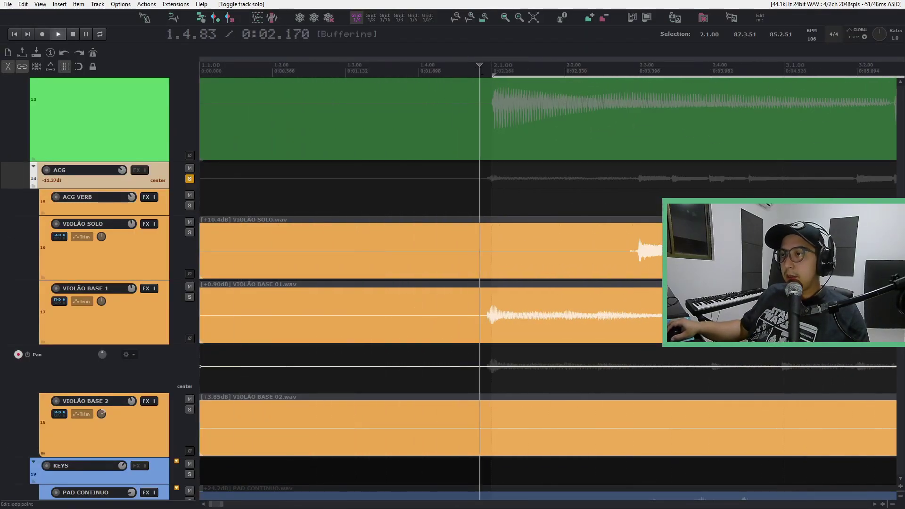
key("space")
key("ctrl+m")
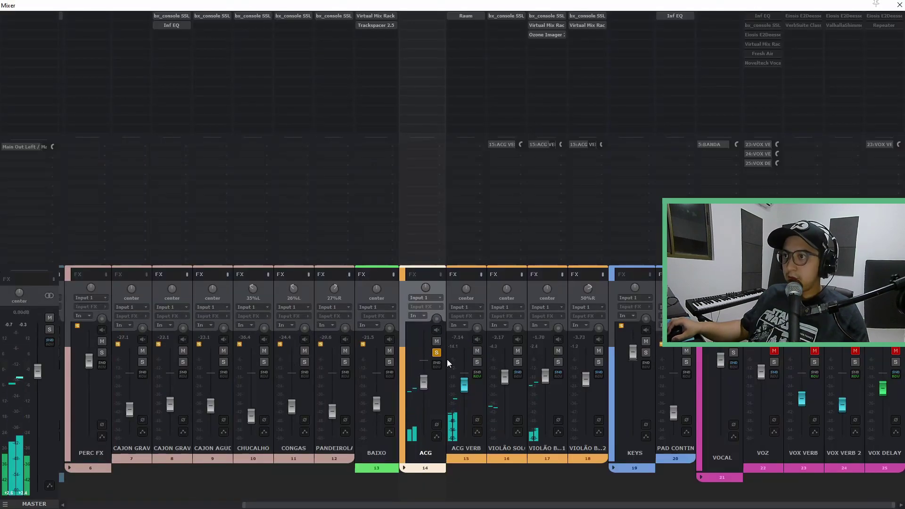
key("space")
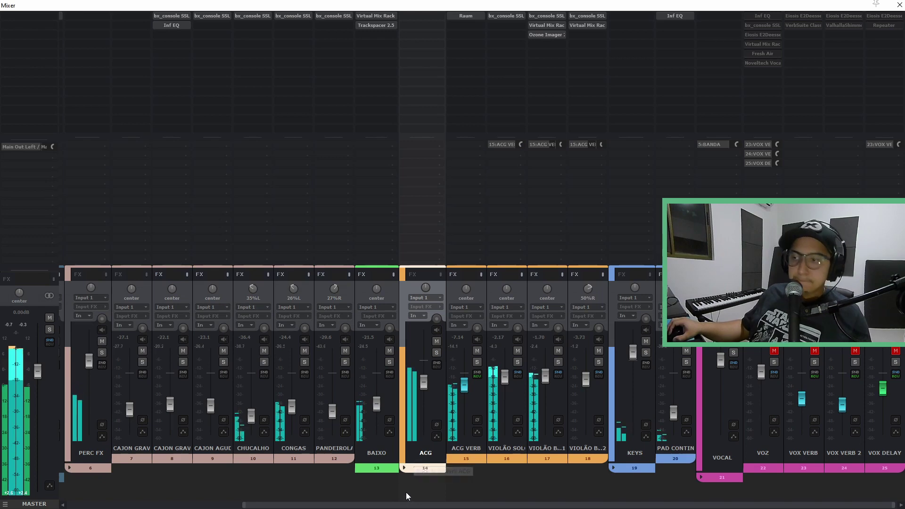
key("alt+Tab")
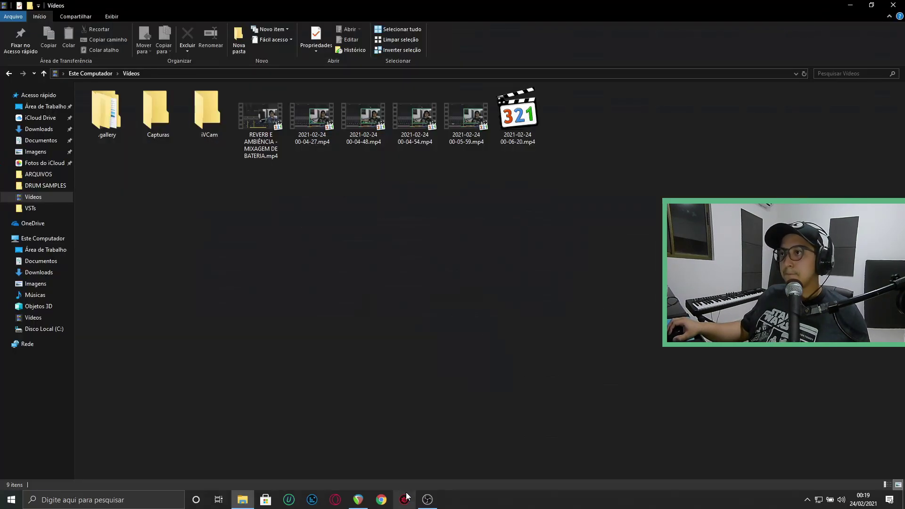
left_click(406, 494)
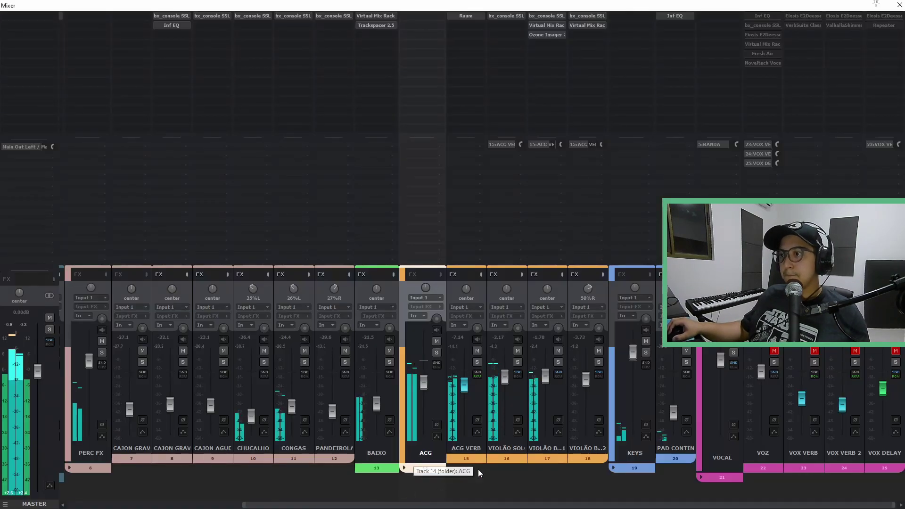
key("alt+Tab")
key("alt+Tab")
key("alt+Tab")
key("Tab")
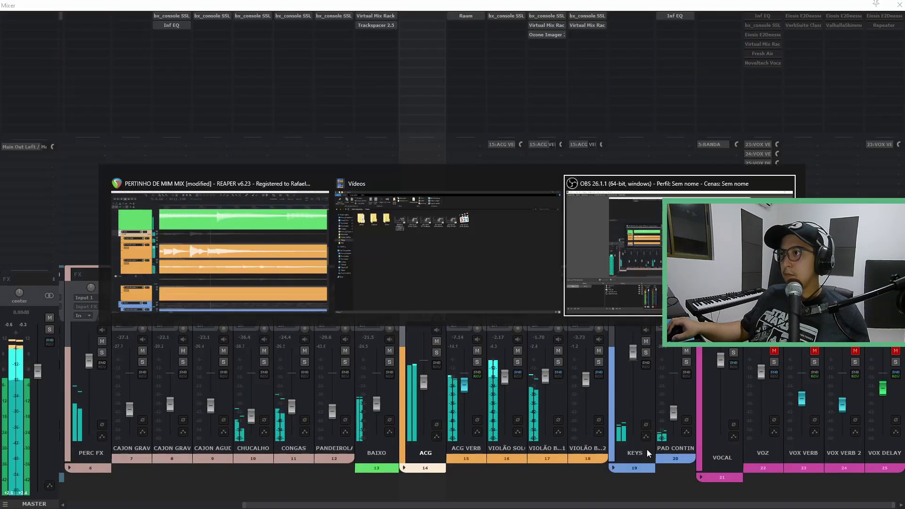
key("alt+Tab")
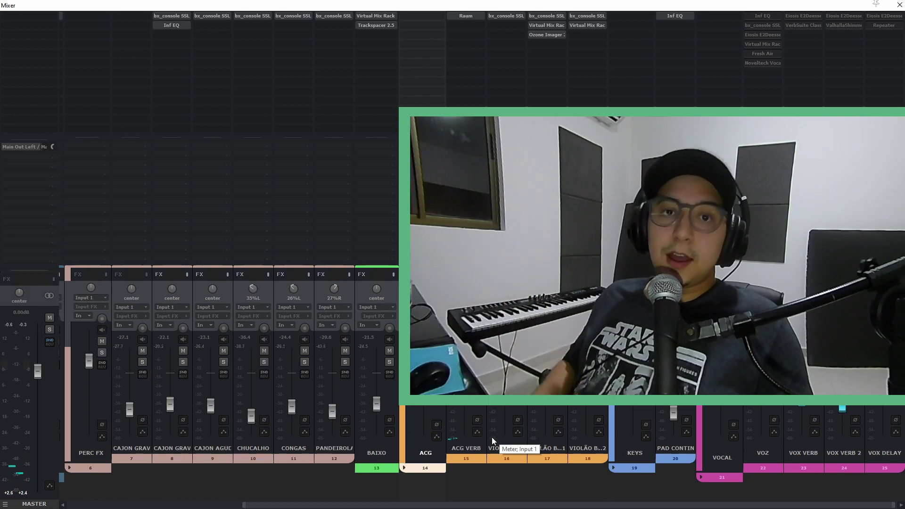
Bypass Ozone Imager 2 on VIOLÃO BASE 1, add bx_stereomaker as an alternative widener, and solo the track.
left_click(548, 36)
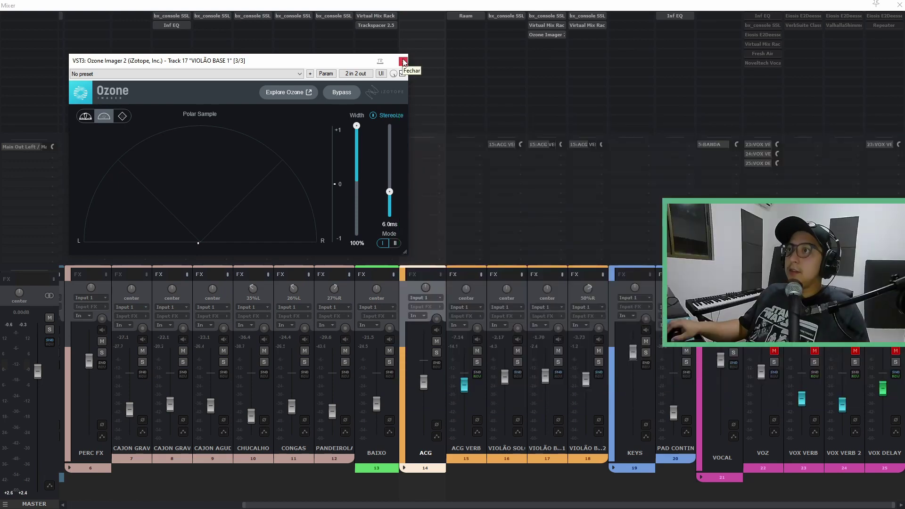
left_click(403, 62)
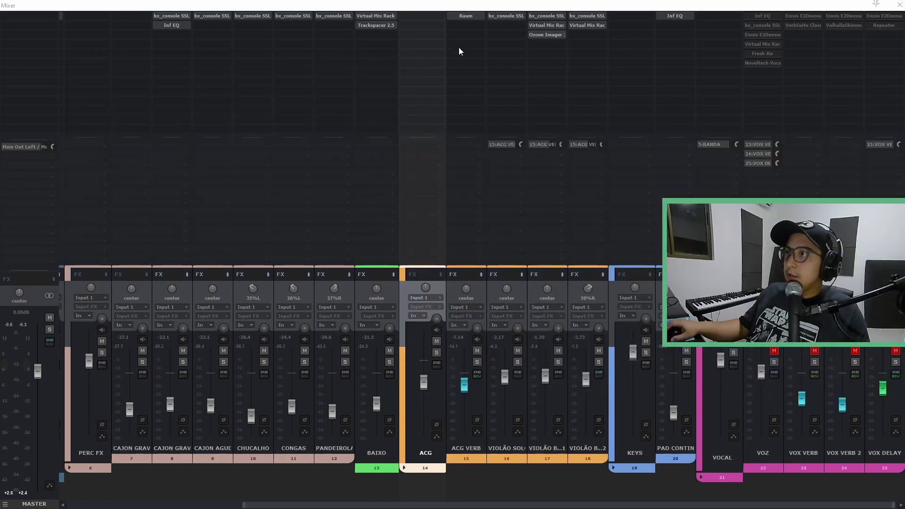
double_click(551, 45)
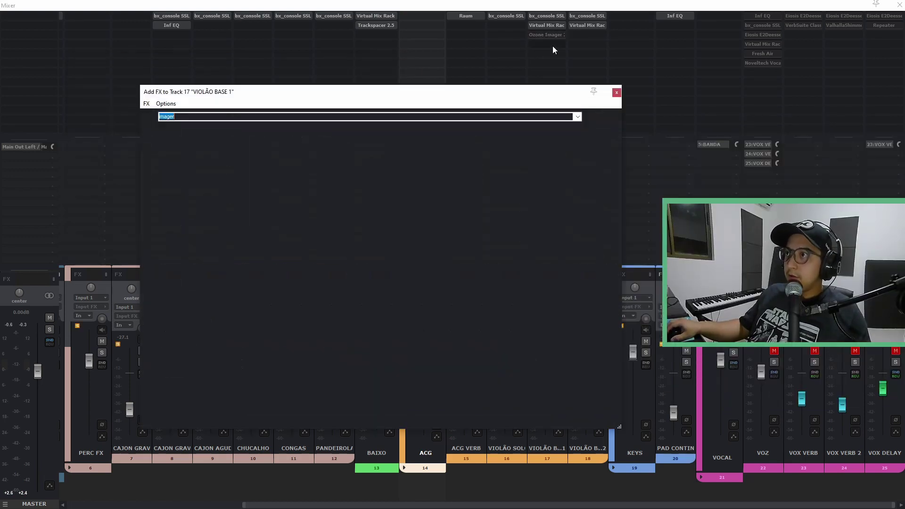
type("ster")
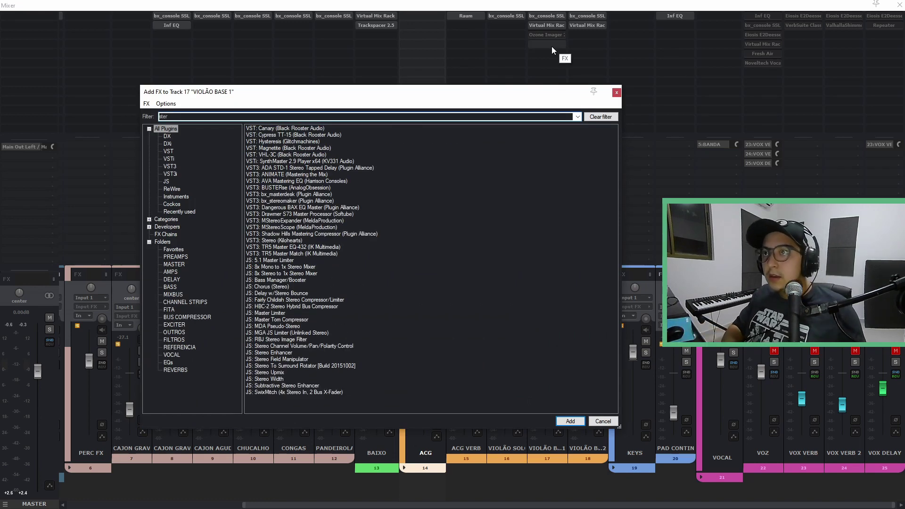
type("eo")
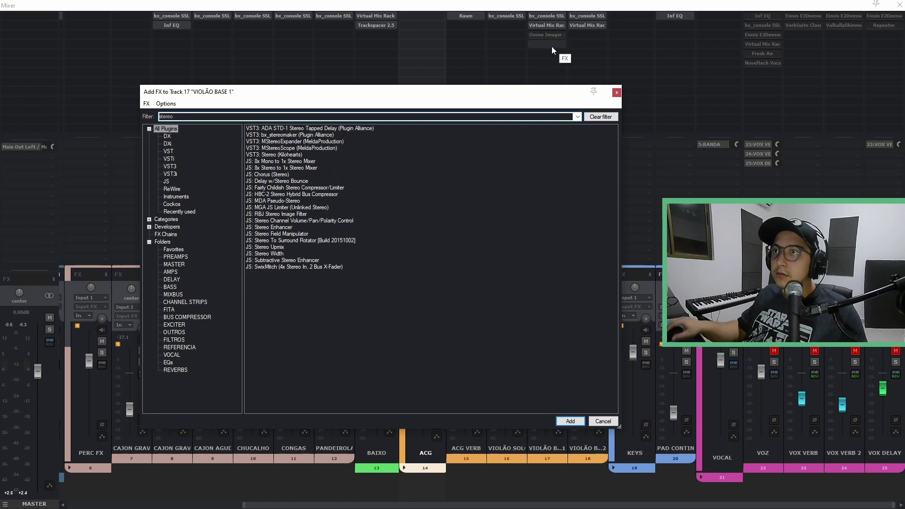
left_click(290, 135)
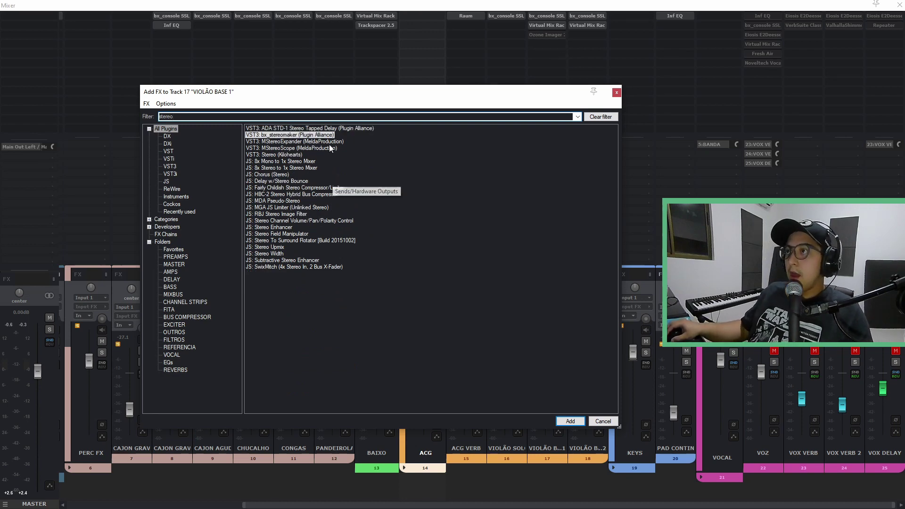
left_click(617, 94)
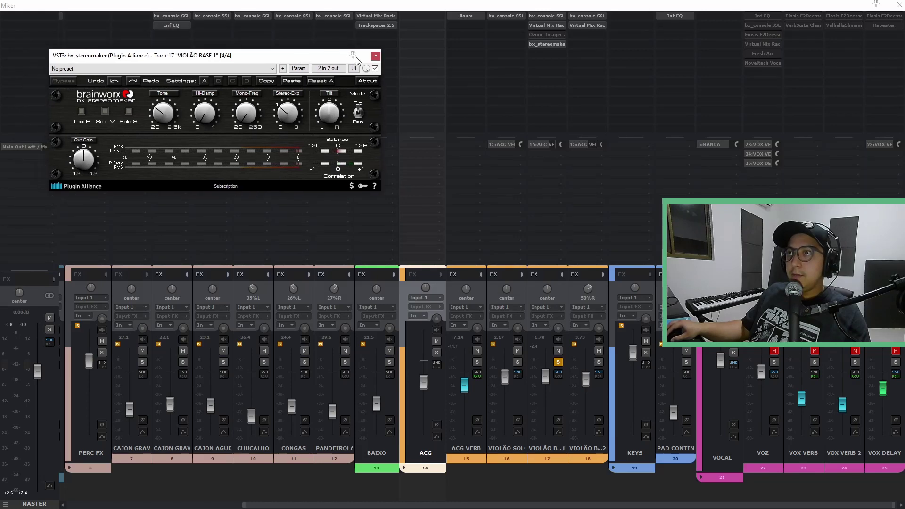
left_click_drag(286, 58, 386, 107)
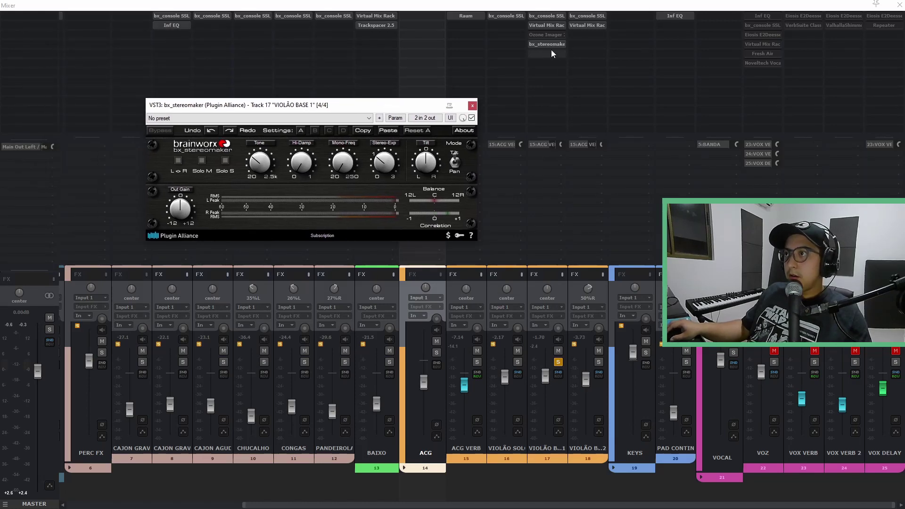
Raise the bx_stereomaker Stereo-Exp during playback and compare VIOLÃO BASE 1 with and without the effect, in solo and in the mix.
key("space")
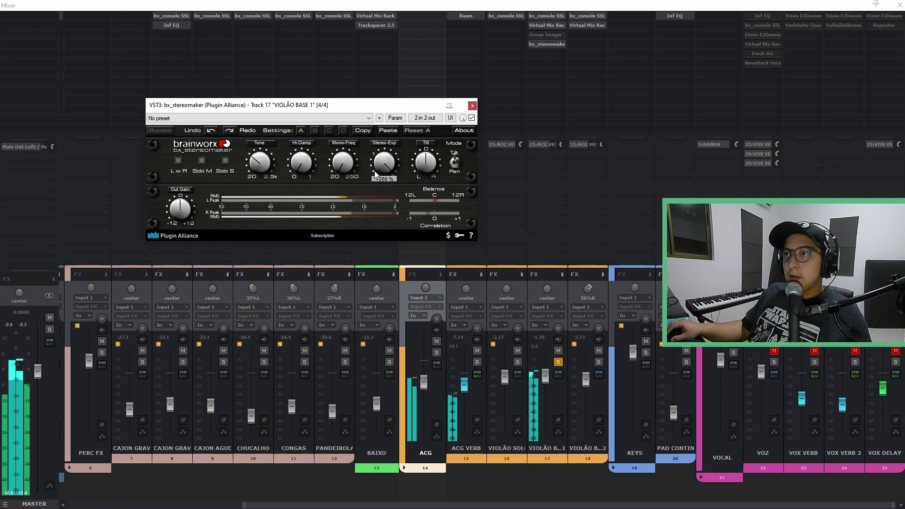
left_click(472, 118)
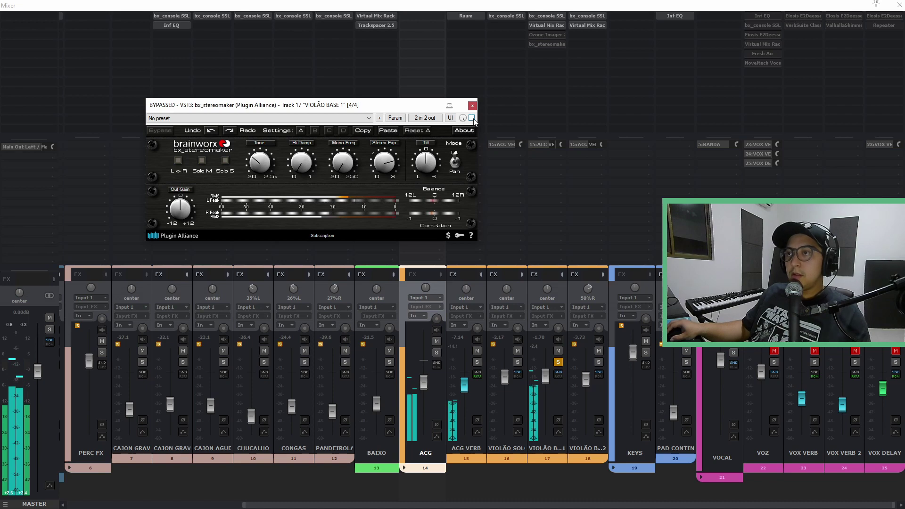
left_click(472, 118)
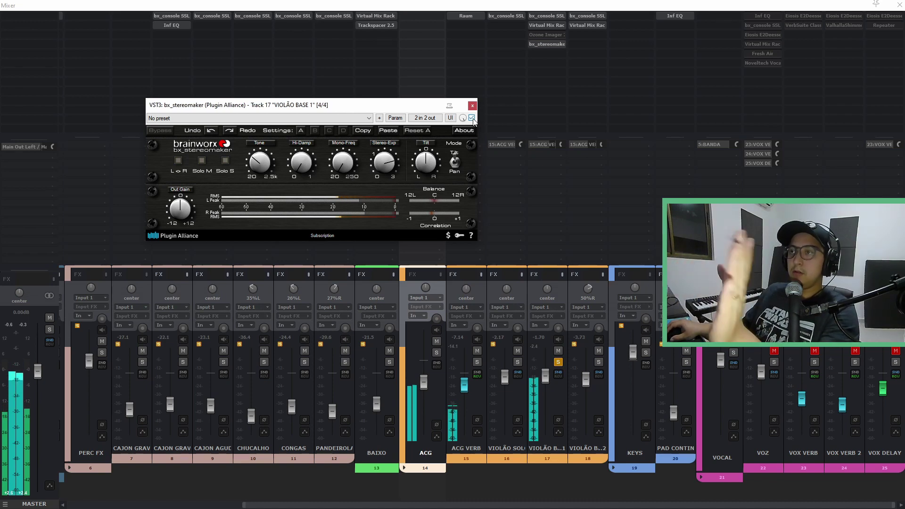
left_click(559, 362)
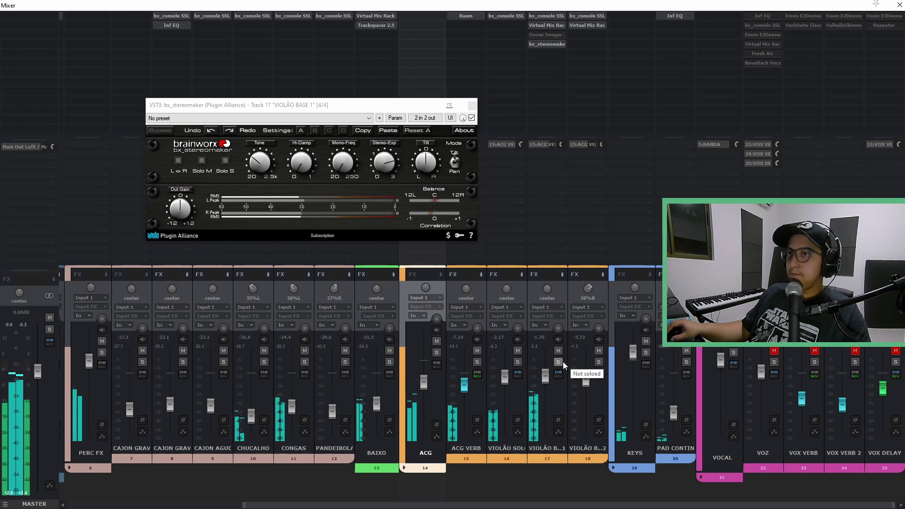
Bypass bx_stereomaker on VIOLÃO BASE 1, try its Mono-Freq control at about 80.7 Hz and close the plugin window.
left_click(472, 118)
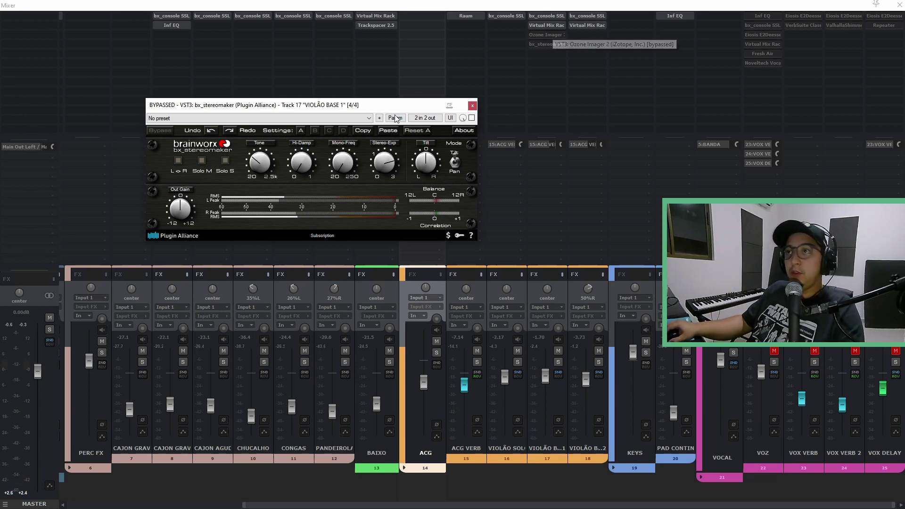
left_click_drag(365, 111, 320, 117)
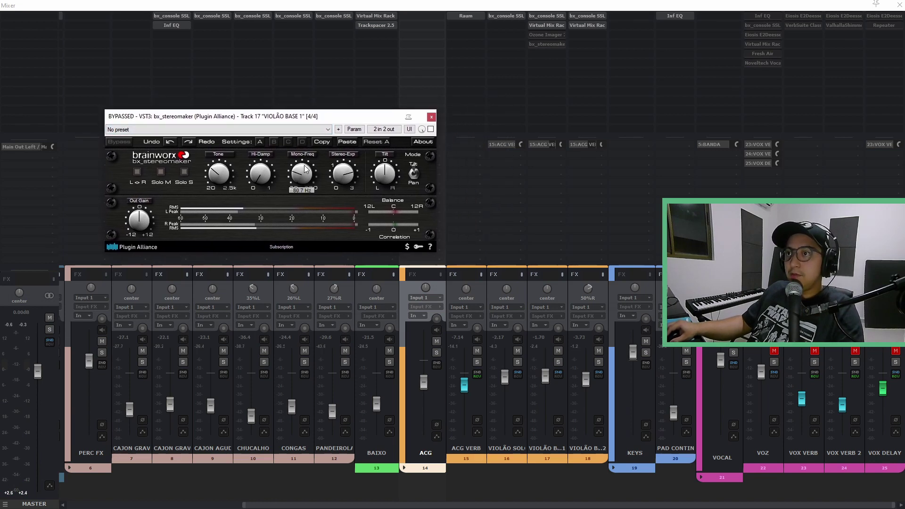
left_click_drag(306, 176, 306, 171)
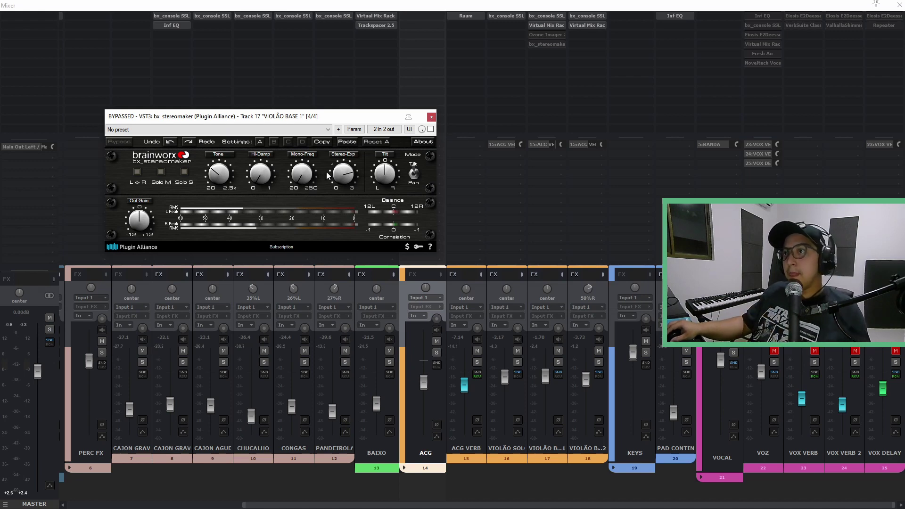
left_click(432, 118)
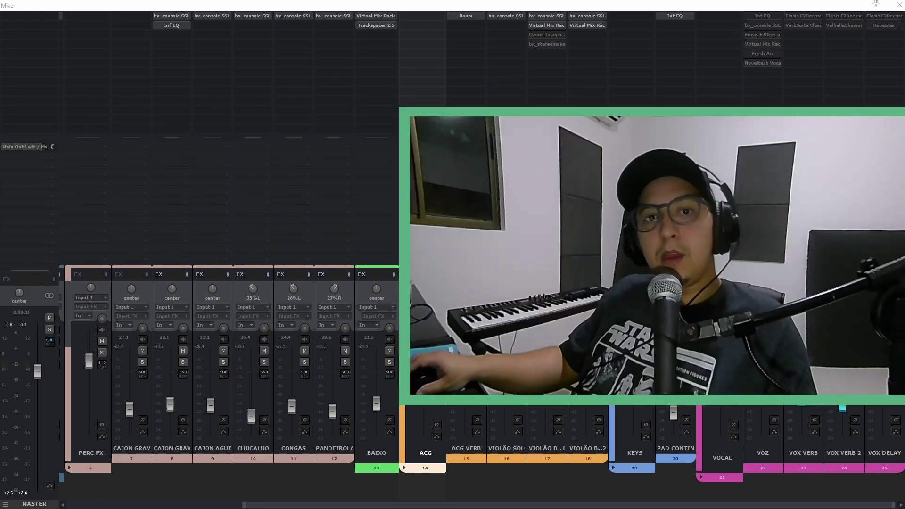